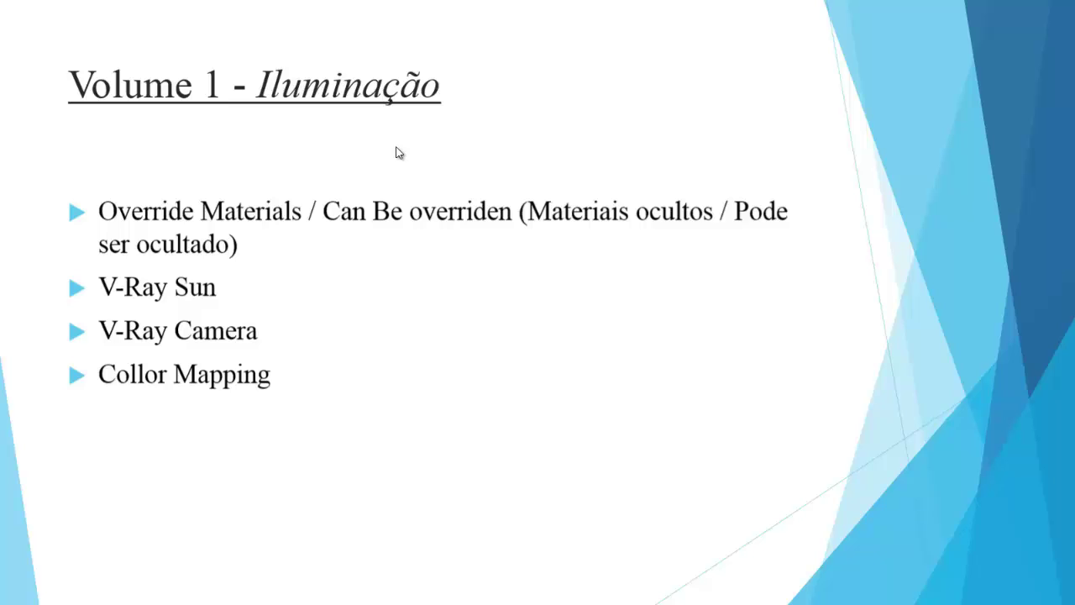
# Advance the presentation to the Iluminação Artificial slide
pyautogui.press('Right')
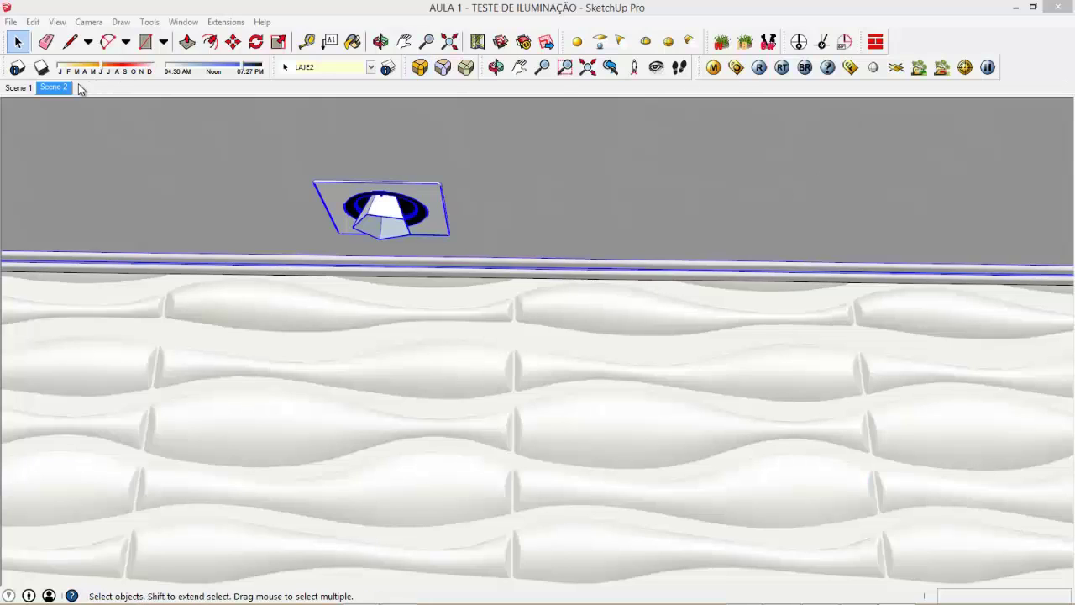
# Switch to Scene 2 and bring up its last V-Ray render in the frame buffer
pyautogui.click(64, 89)
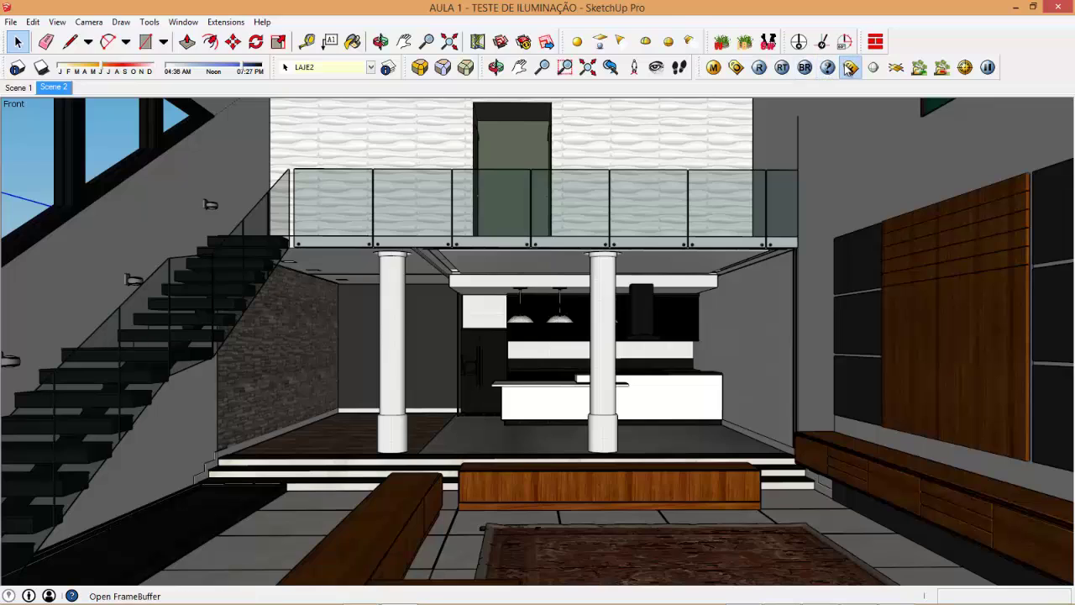
pyautogui.click(849, 67)
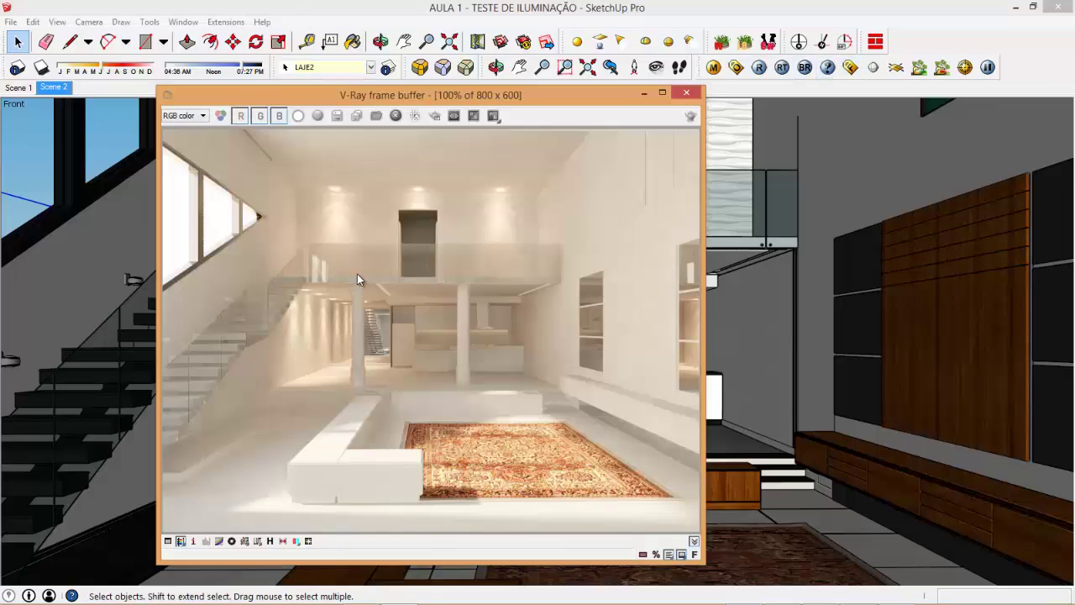
pyautogui.moveTo(347, 98); pyautogui.dragTo(374, 90)
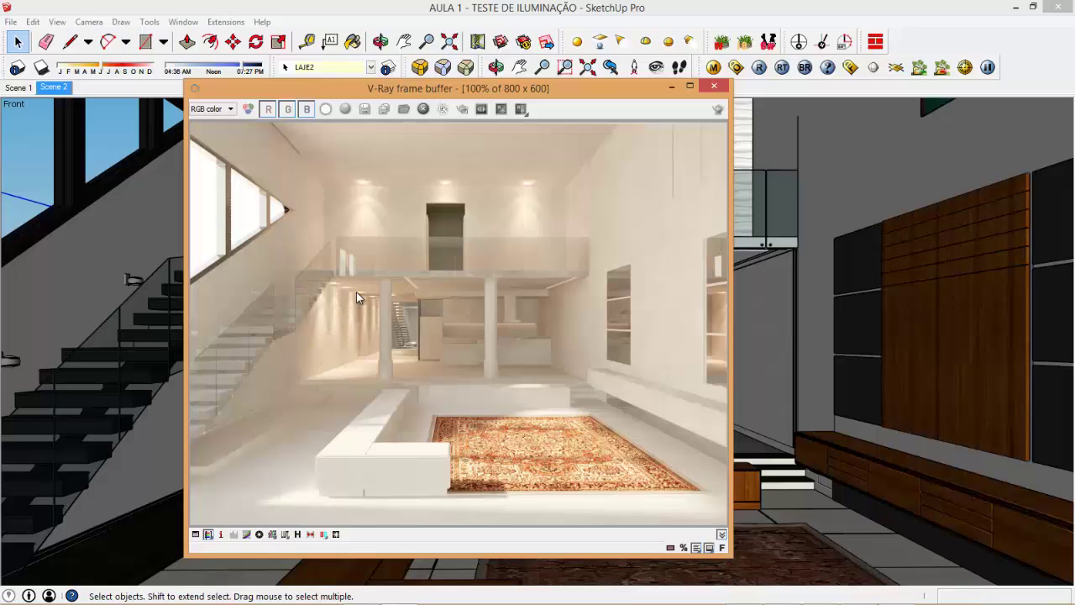
# Zoom in and out on the 800 x 600 render to inspect the lighting
pyautogui.scroll(1, 336, 338)
pyautogui.scroll(1, 336, 338)
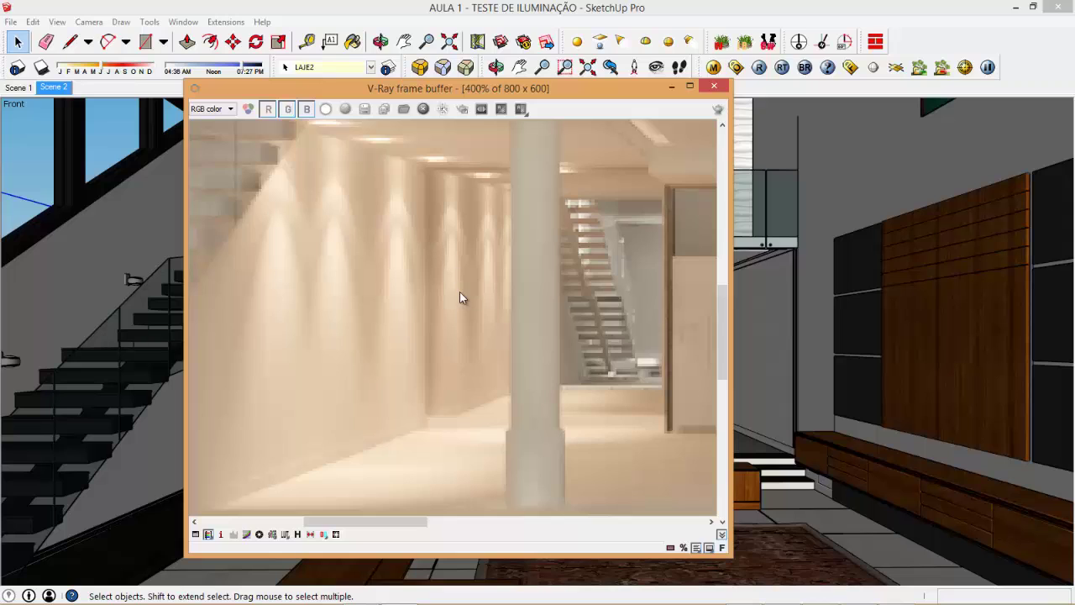
pyautogui.scroll(-1, 459, 293)
pyautogui.scroll(-2, 459, 293)
pyautogui.scroll(1, 459, 294)
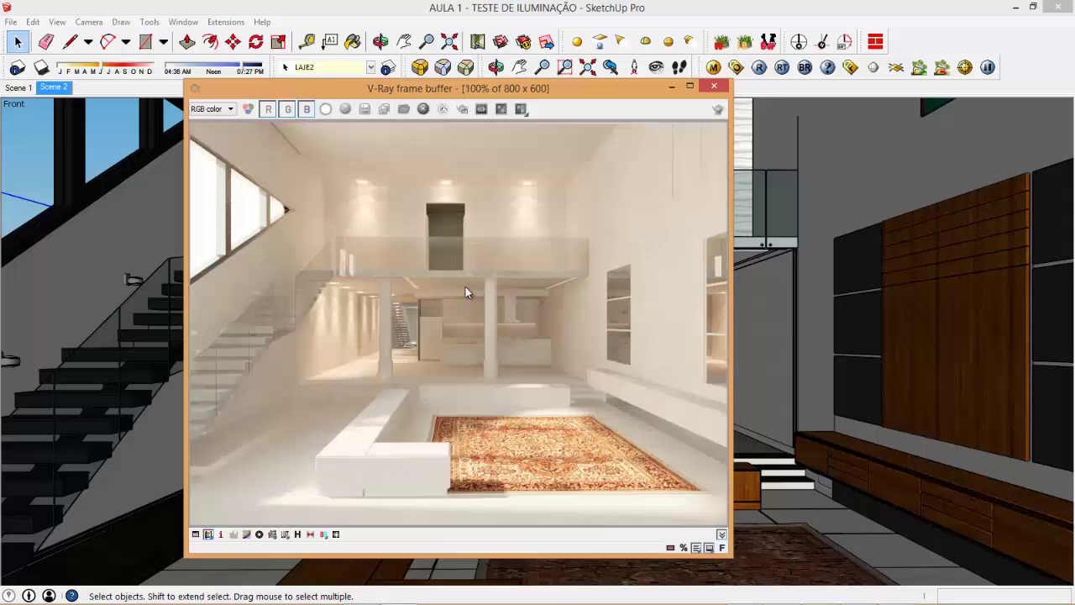
pyautogui.moveTo(612, 88); pyautogui.dragTo(646, 85)
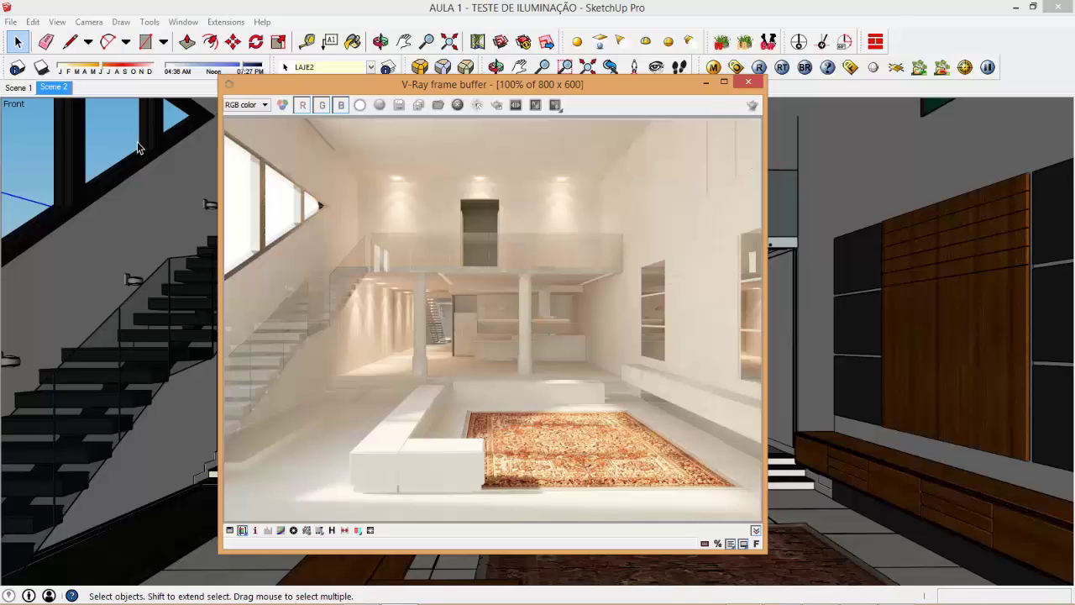
pyautogui.click(132, 95)
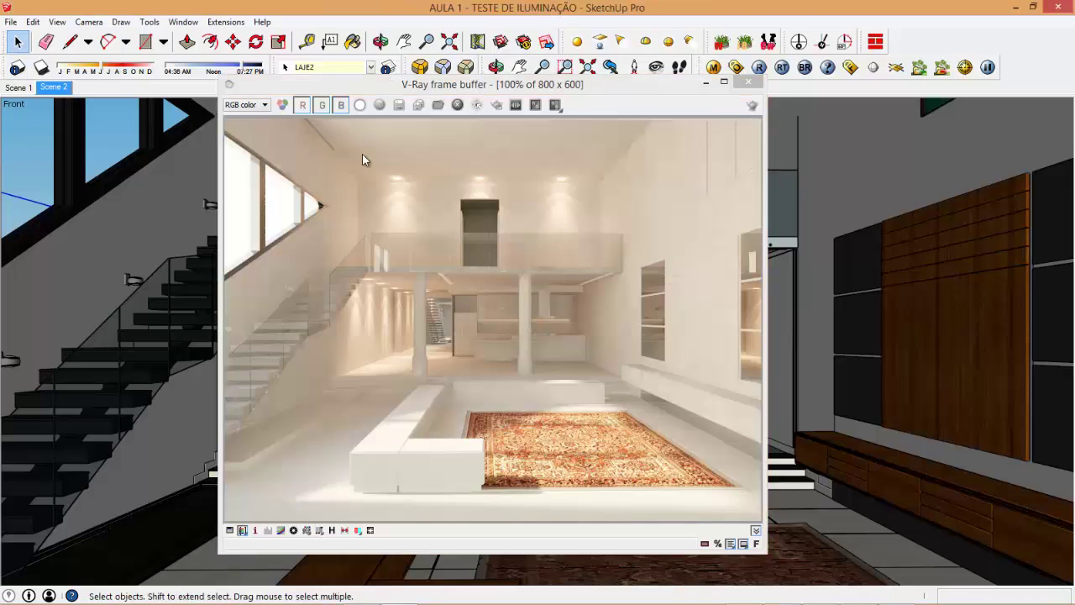
pyautogui.moveTo(568, 91); pyautogui.dragTo(521, 101)
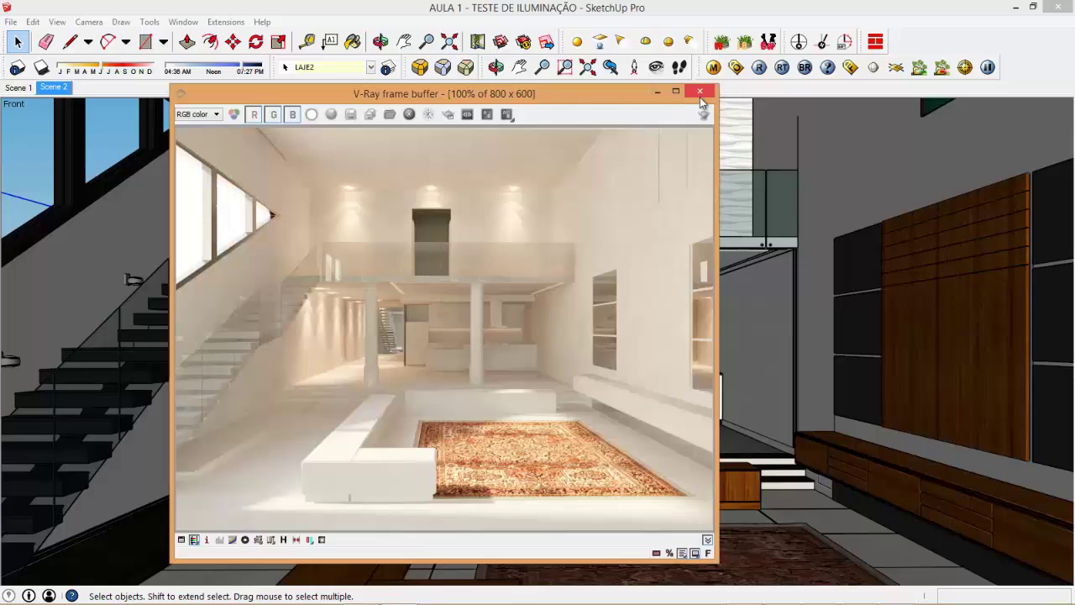
# Close the frame buffer and tilt the view up toward the balcony and ceiling
pyautogui.click(699, 91)
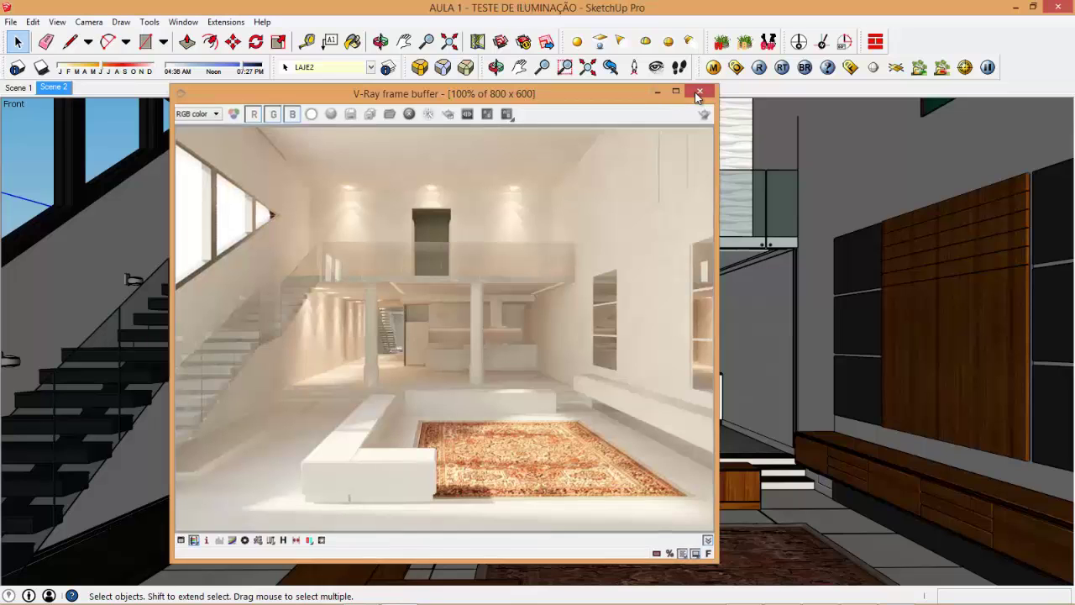
pyautogui.click(656, 67)
pyautogui.click(18, 41)
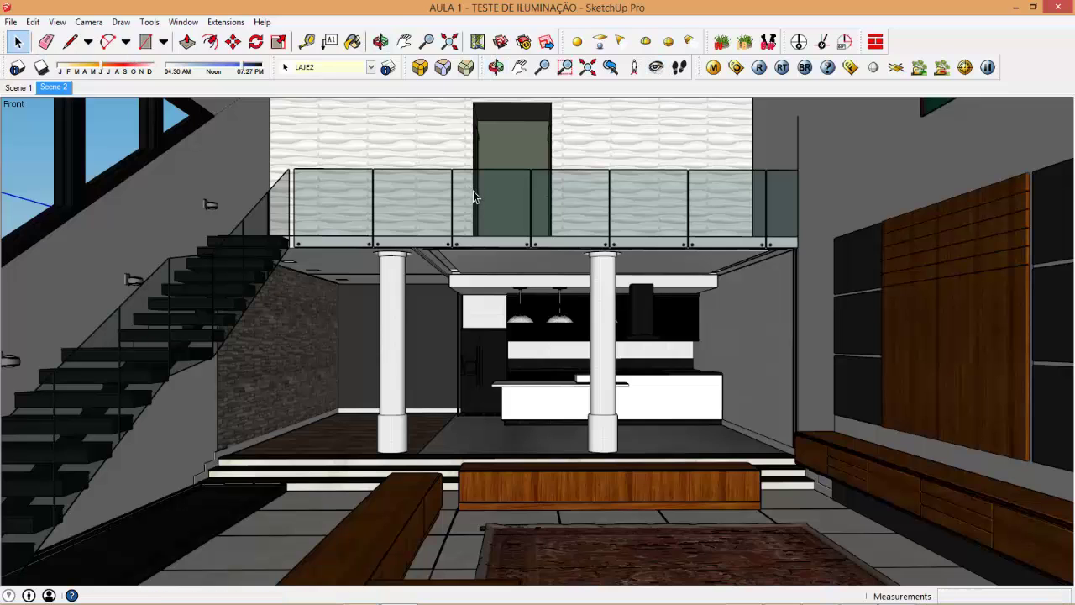
pyautogui.scroll(3, 476, 353)
pyautogui.scroll(1, 518, 288)
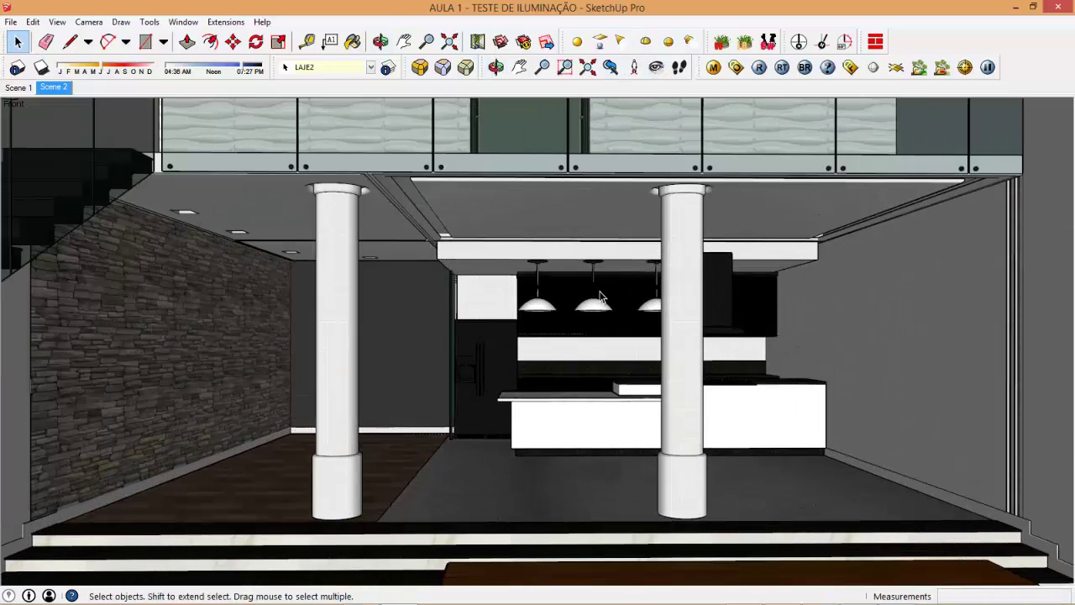
pyautogui.hotkey('ctrl', 'a')
pyautogui.moveTo(541, 286); pyautogui.dragTo(504, 126)
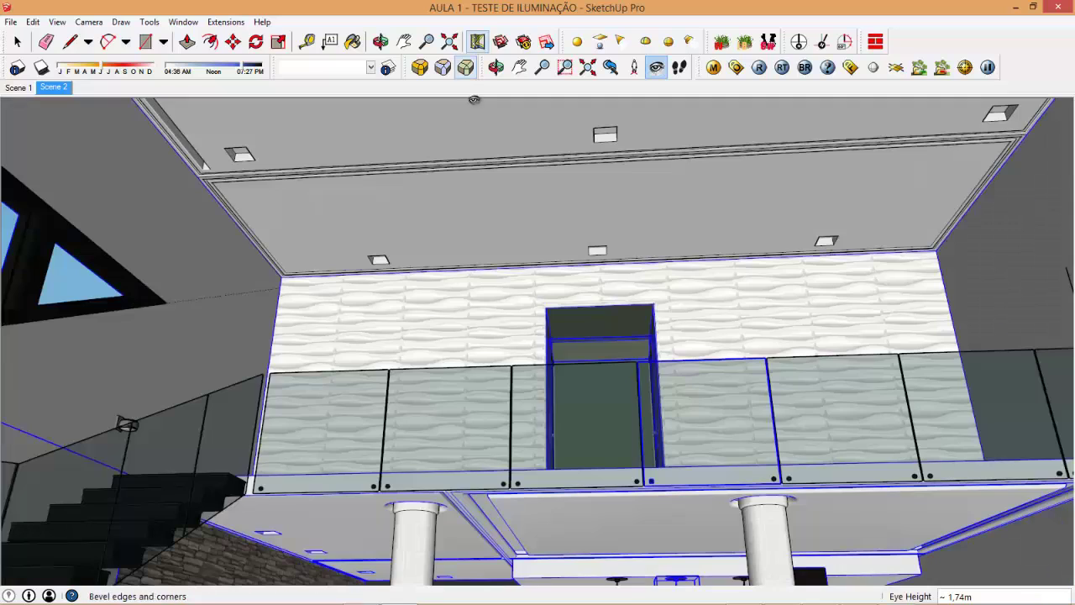
pyautogui.click(16, 41)
pyautogui.scroll(3, 421, 258)
pyautogui.scroll(2, 182, 201)
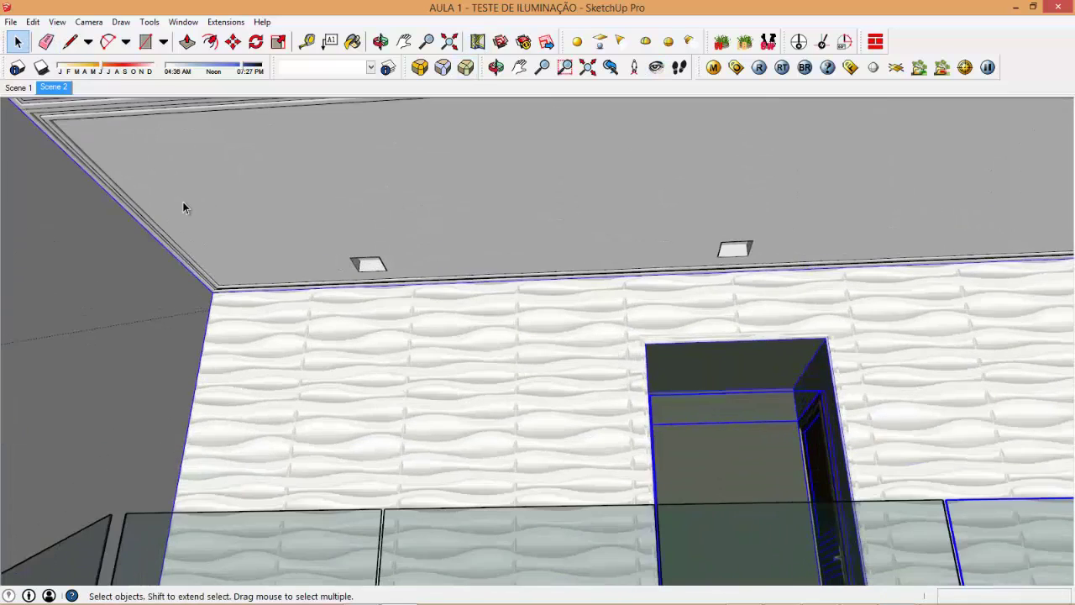
pyautogui.scroll(2, 182, 202)
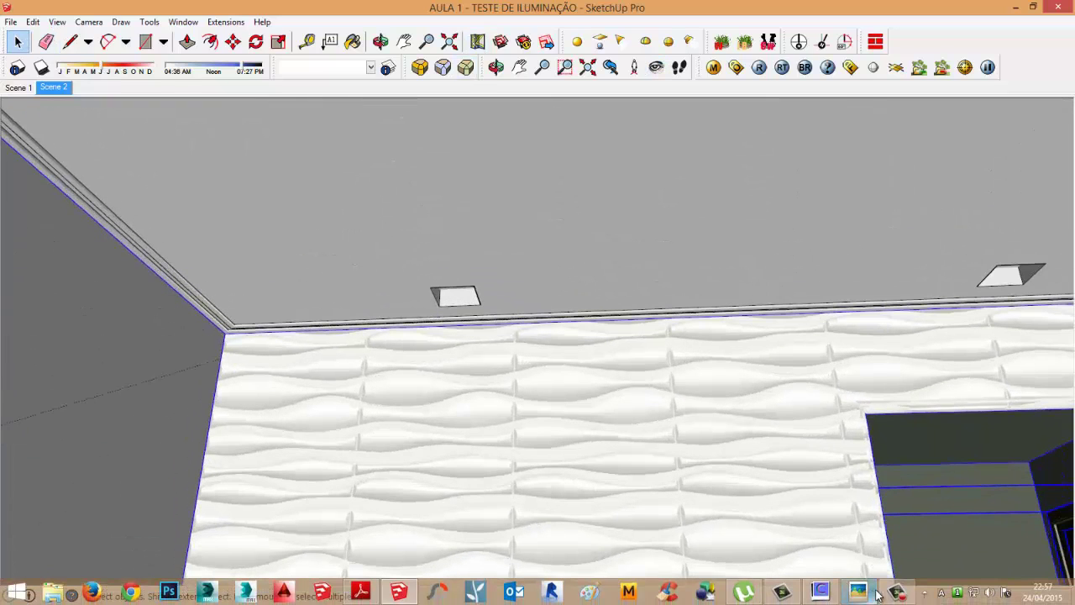
# Turn on the SPOTS layer so the recessed ceiling spot fixture appears
pyautogui.click(897, 592)
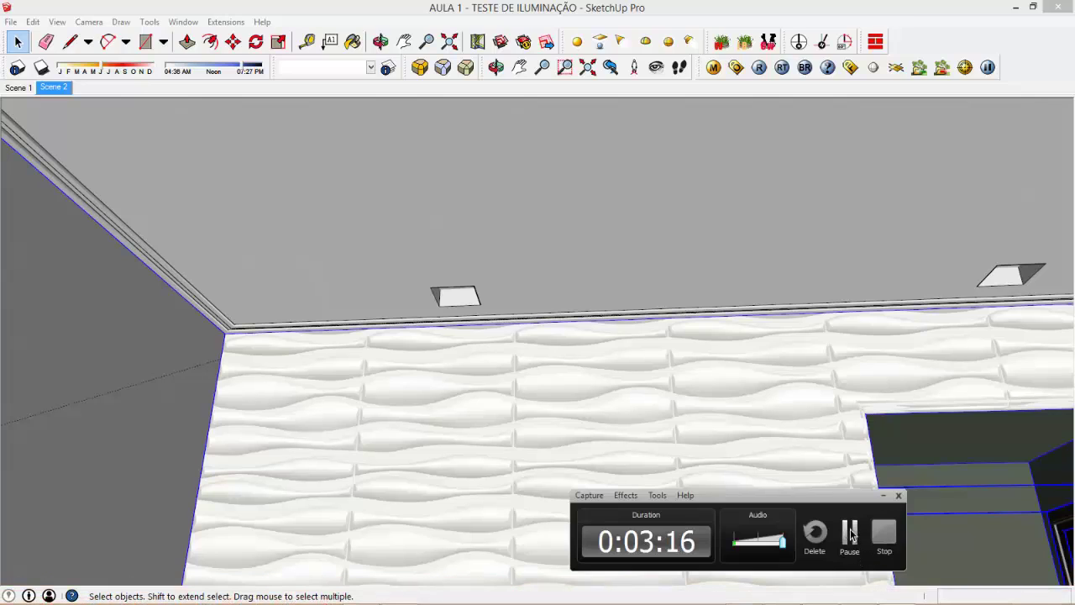
pyautogui.click(1042, 529)
pyautogui.click(388, 70)
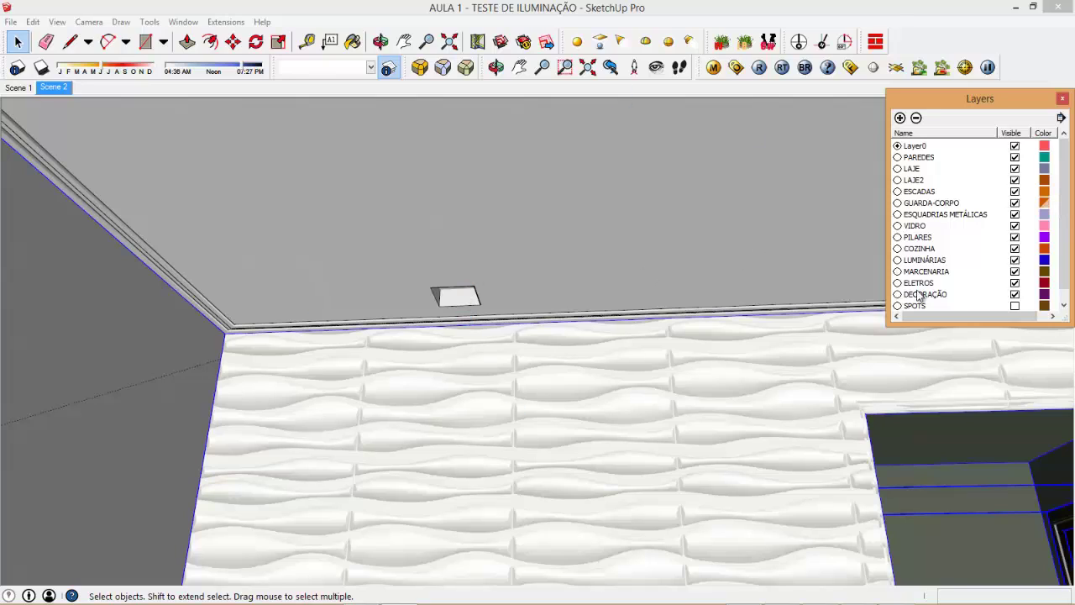
pyautogui.click(1014, 305)
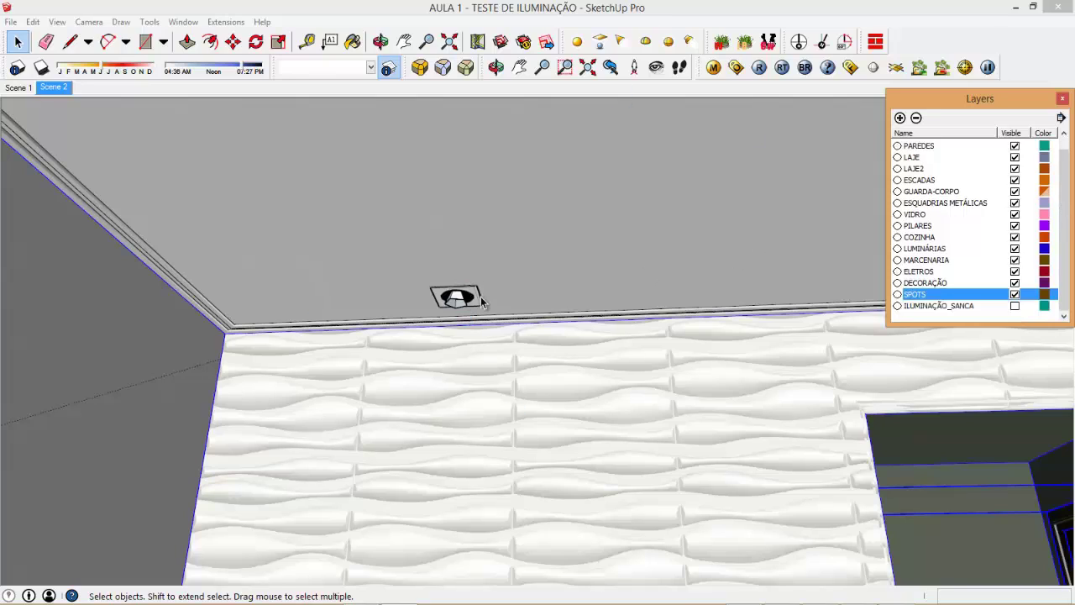
pyautogui.scroll(3, 463, 308)
pyautogui.scroll(2, 463, 308)
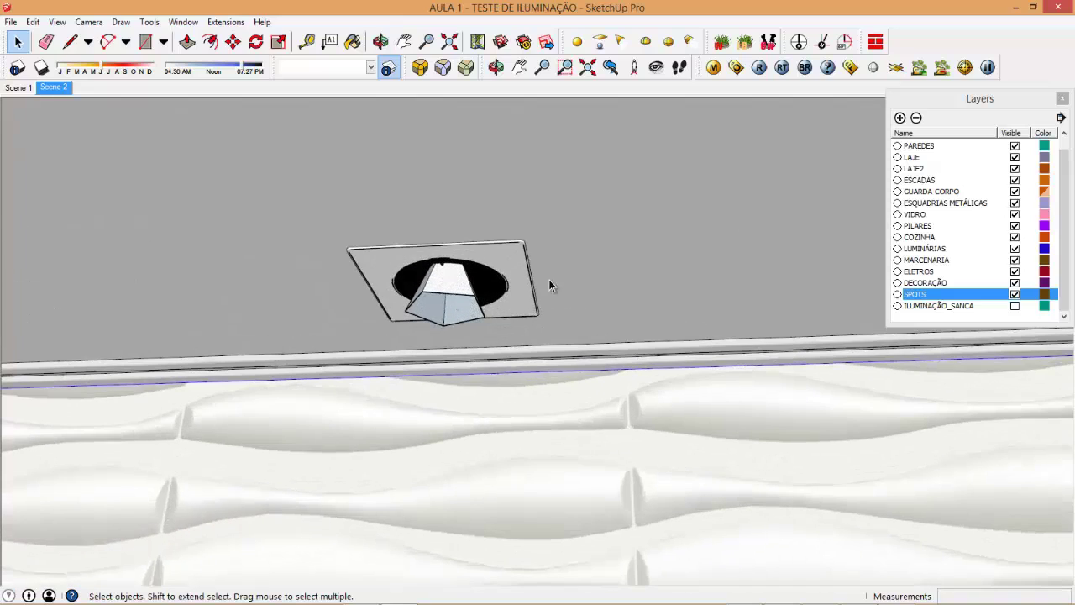
pyautogui.click(1062, 99)
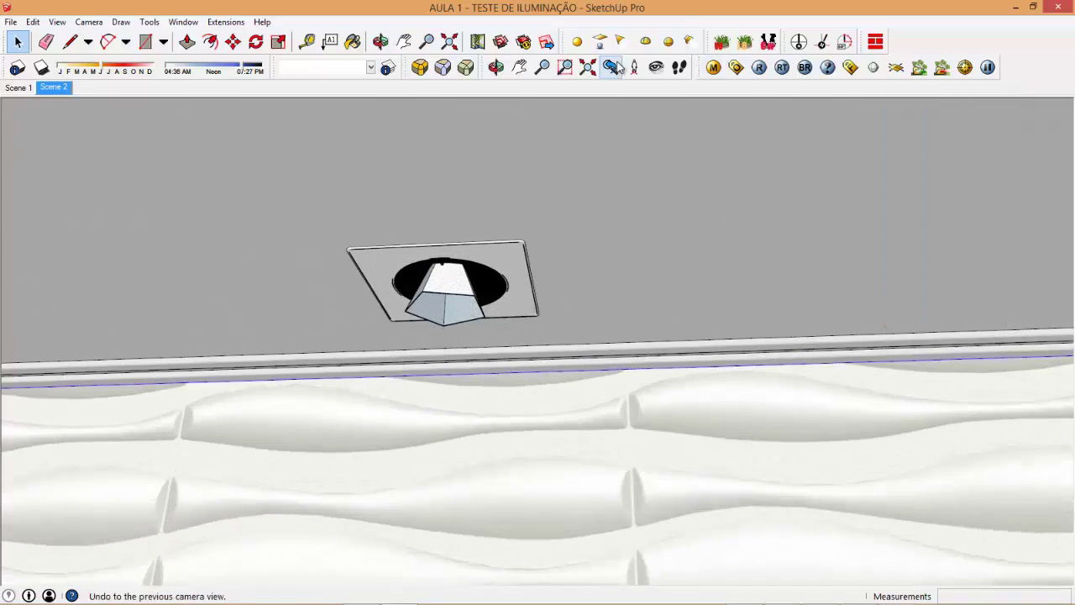
# Place a trial IES light on the ceiling, scale it up, then delete it
pyautogui.click(690, 41)
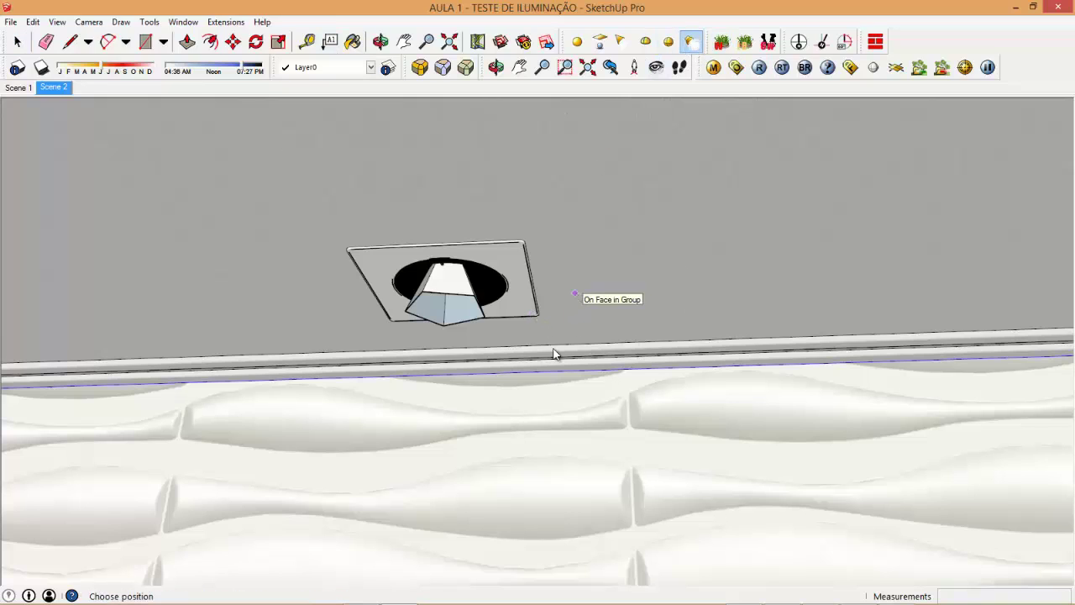
pyautogui.click(518, 435)
pyautogui.click(502, 335)
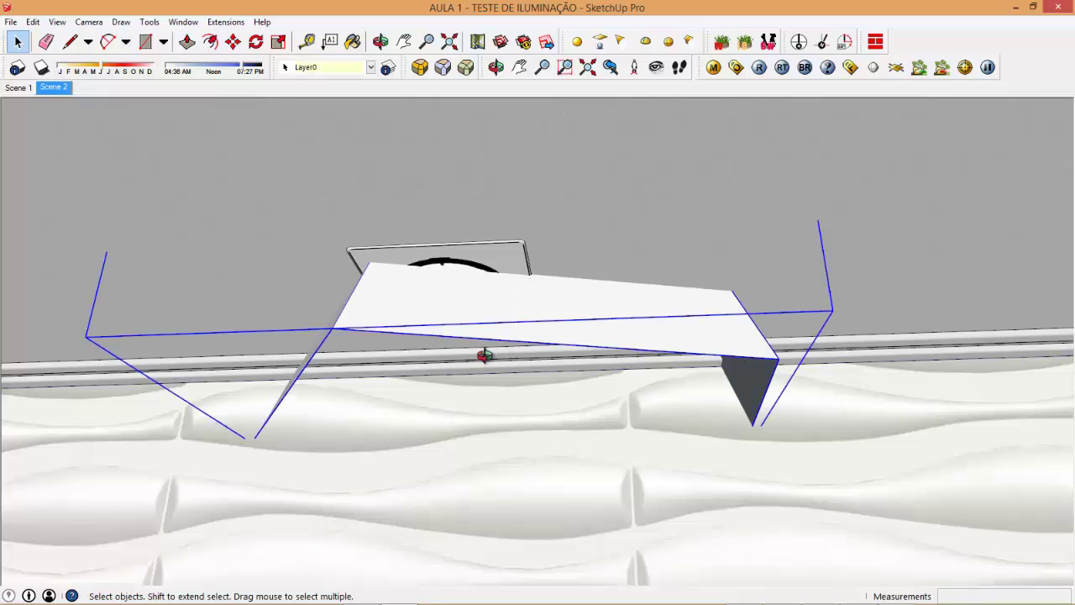
pyautogui.moveTo(484, 355); pyautogui.dragTo(458, 398, button='middle')
pyautogui.press('s')
pyautogui.scroll(-5, 70, 409)
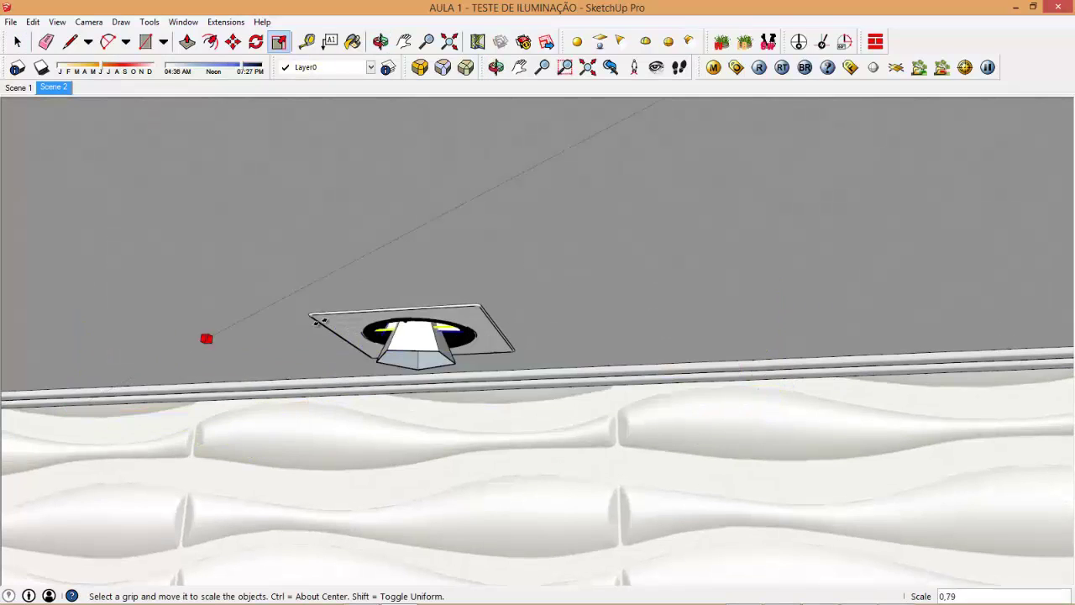
pyautogui.moveTo(204, 336); pyautogui.dragTo(442, 261, button='middle')
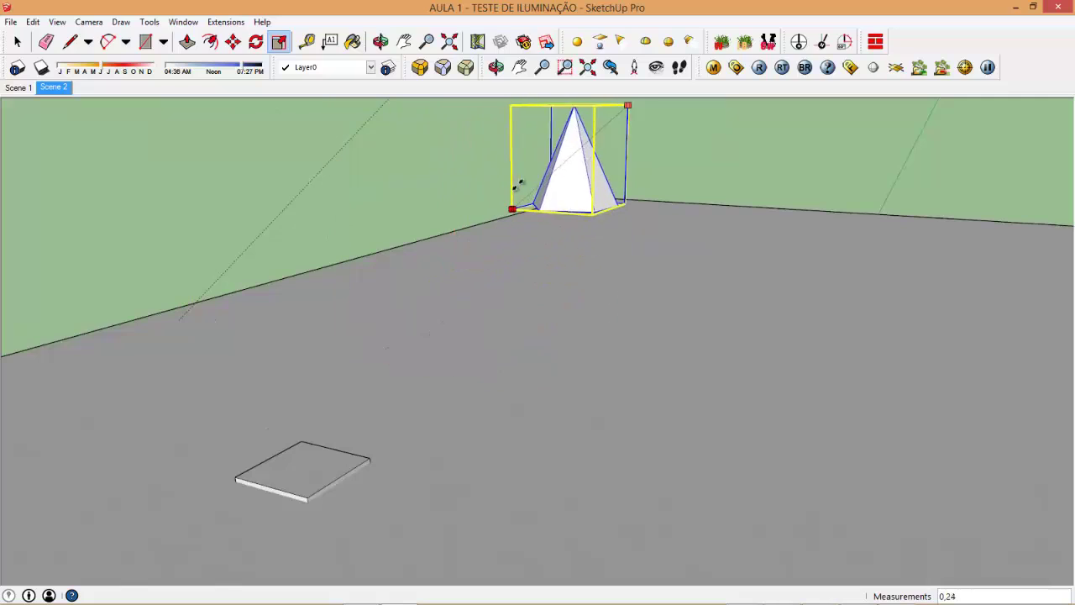
pyautogui.click(79, 108)
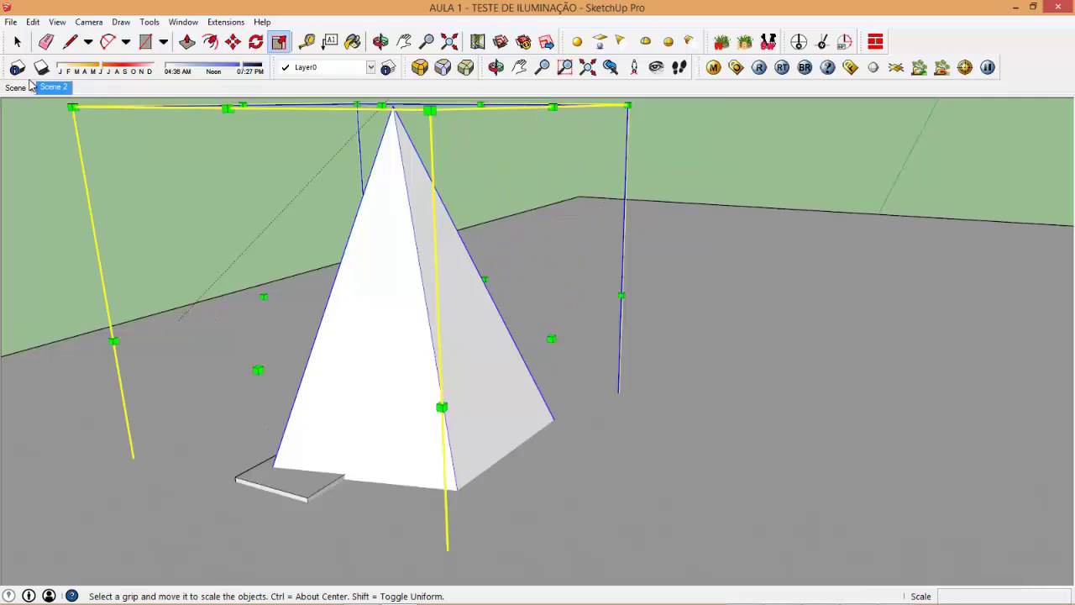
pyautogui.press('Delete')
# Pan and zoom to the ceiling spot above the textured wall, selecting the LAJE2 slab
pyautogui.click(519, 67)
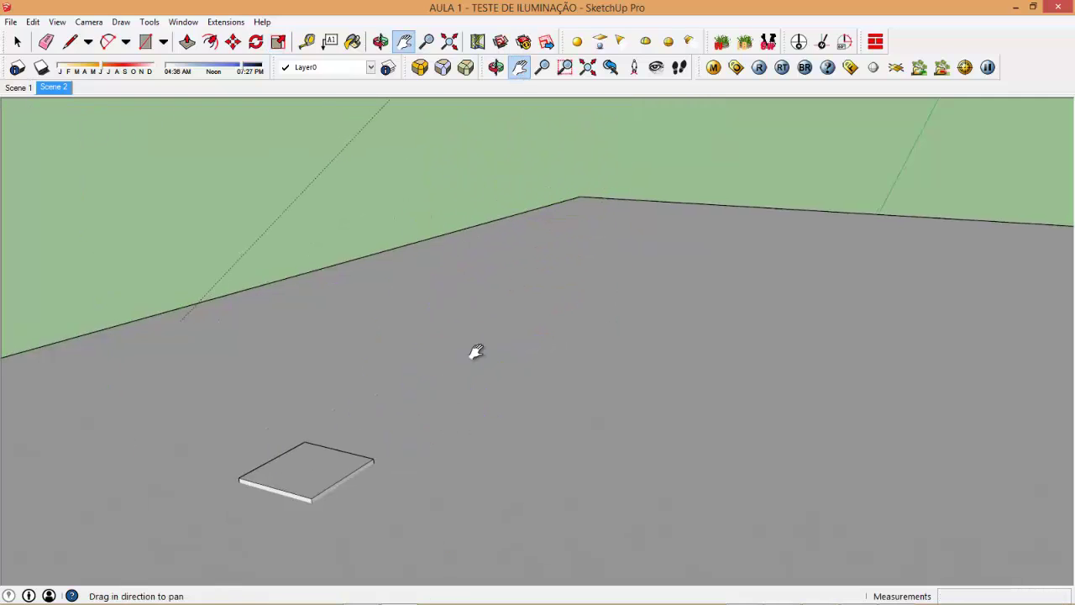
pyautogui.moveTo(475, 351); pyautogui.dragTo(446, 263)
pyautogui.moveTo(446, 264); pyautogui.dragTo(461, 160, button='middle')
pyautogui.scroll(3, 391, 260)
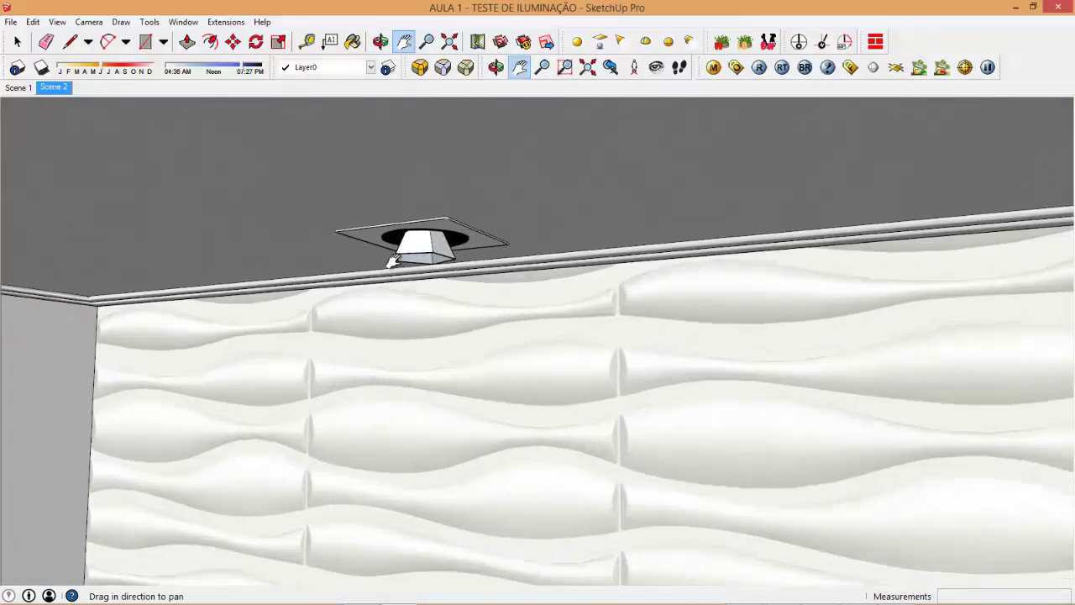
pyautogui.scroll(2, 391, 261)
pyautogui.scroll(2, 391, 261)
pyautogui.press('space')
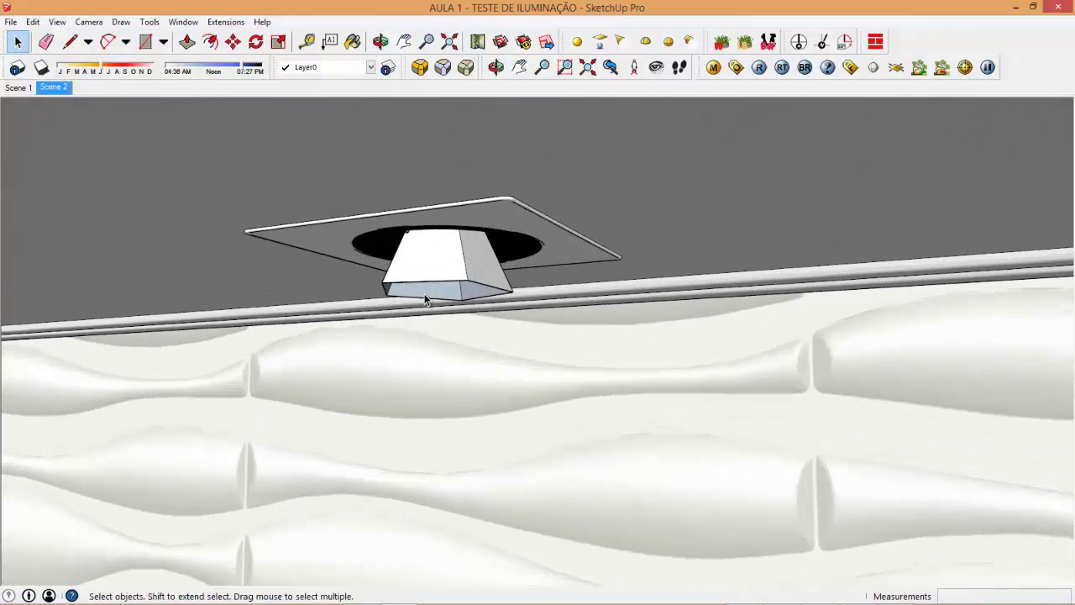
pyautogui.click(480, 275)
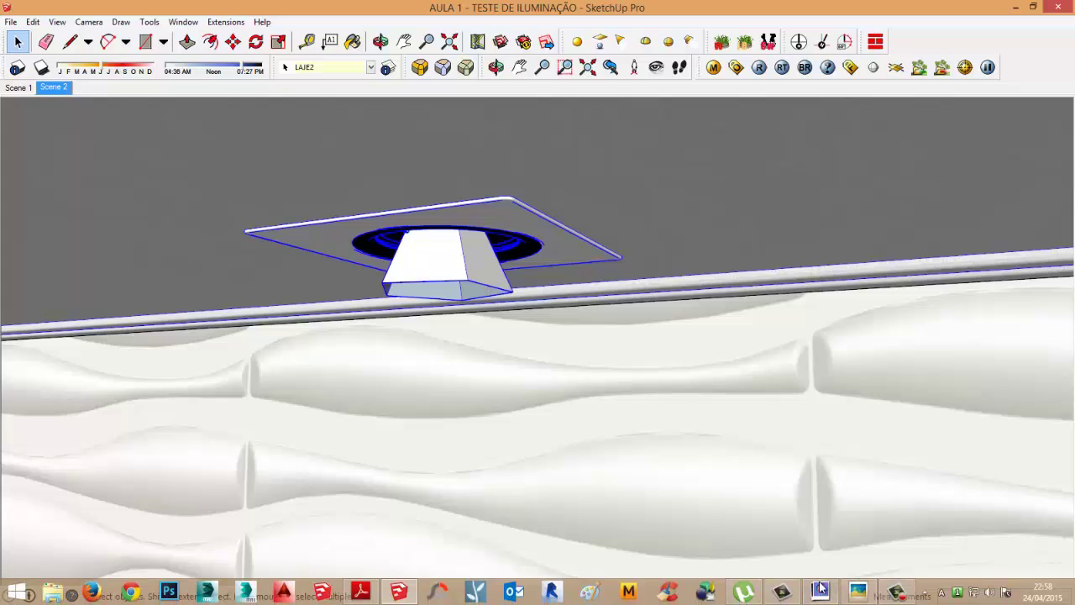
# Show the IESs.jpg chart of 30 numbered IES profiles full screen in Picasa
pyautogui.click(864, 590)
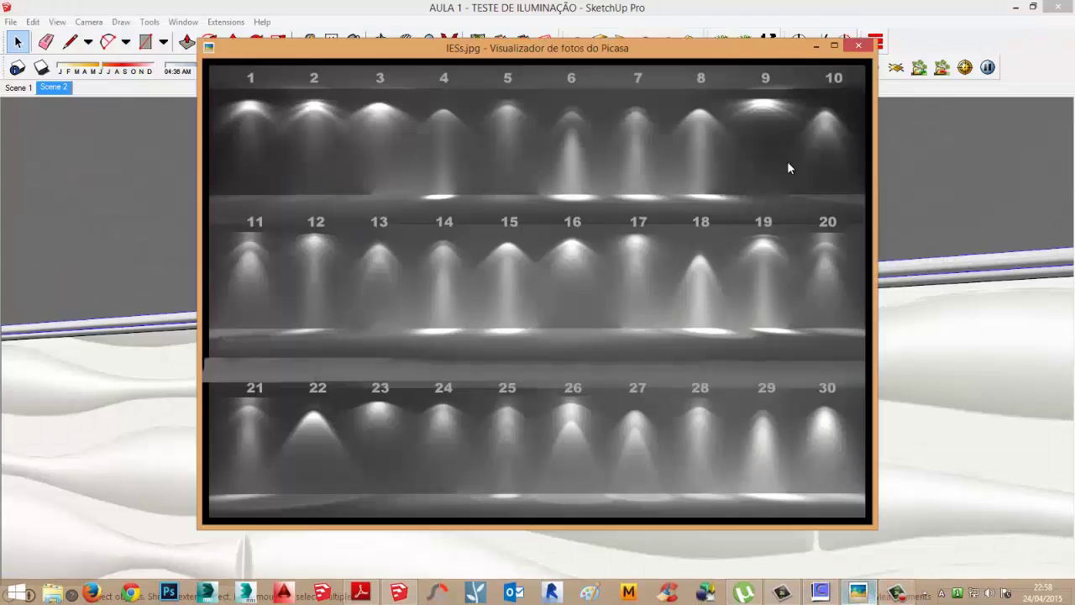
pyautogui.doubleClick(252, 48)
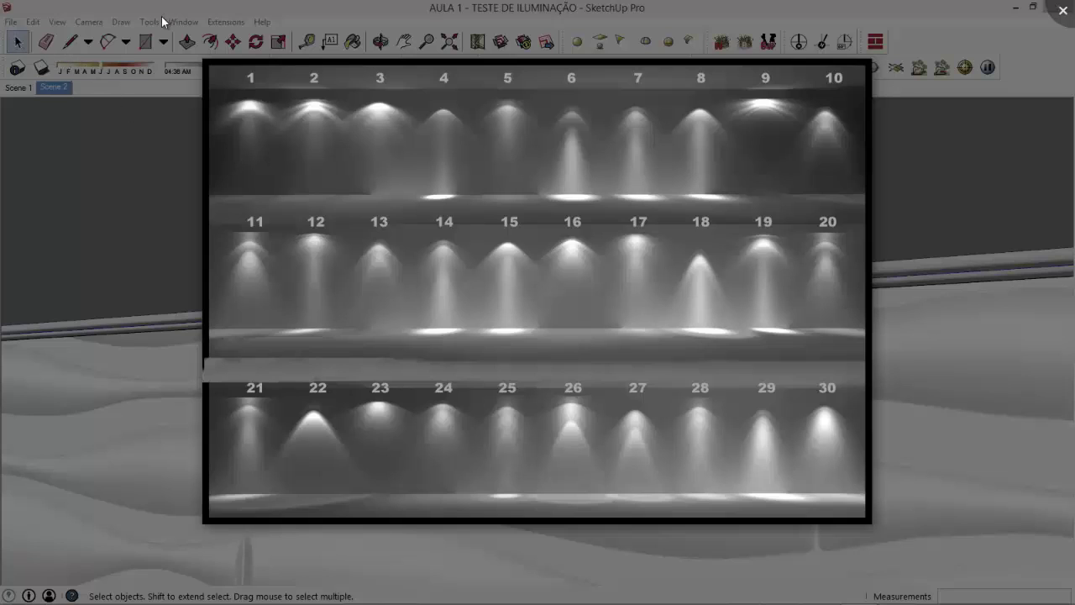
pyautogui.moveTo(304, 115); pyautogui.dragTo(325, 116)
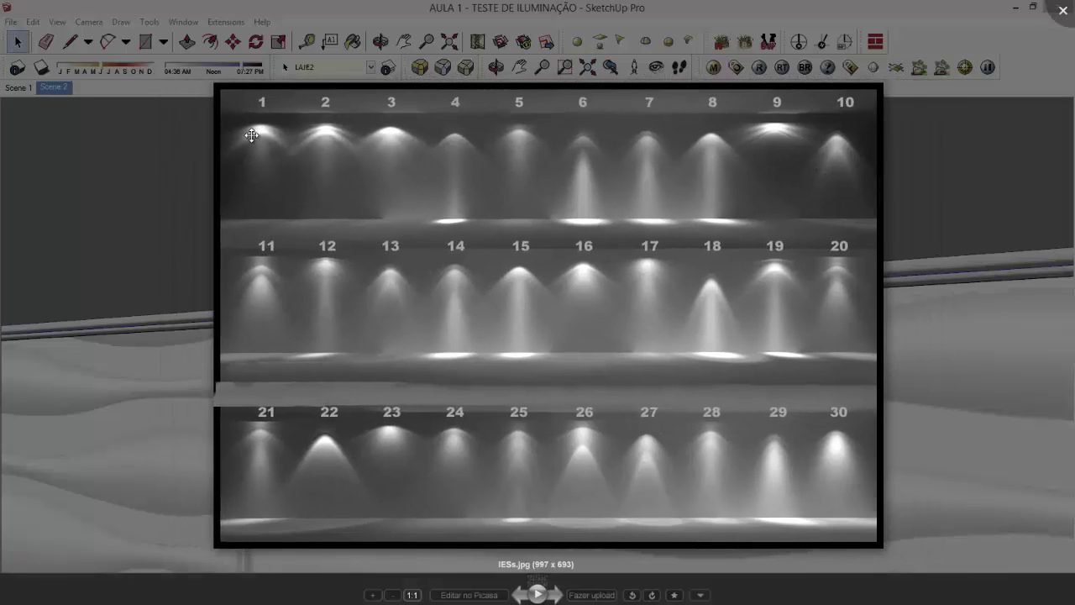
# Close the IES chart and orbit and zoom toward the spotlight fixture in SketchUp
pyautogui.click(917, 180)
pyautogui.click(830, 75)
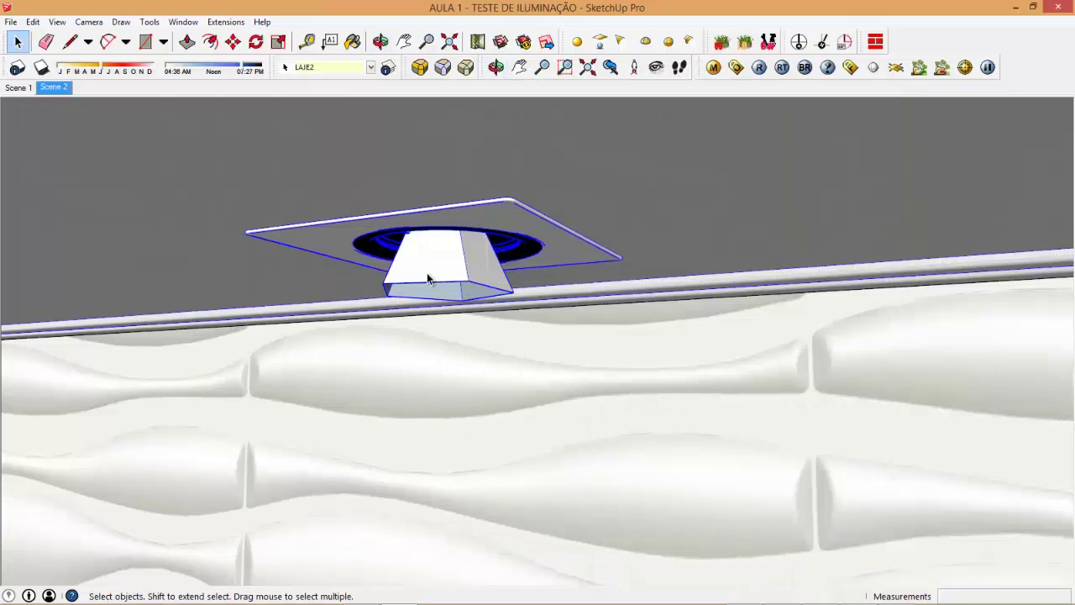
pyautogui.scroll(3, 429, 281)
pyautogui.scroll(2, 430, 281)
pyautogui.scroll(-3, 432, 290)
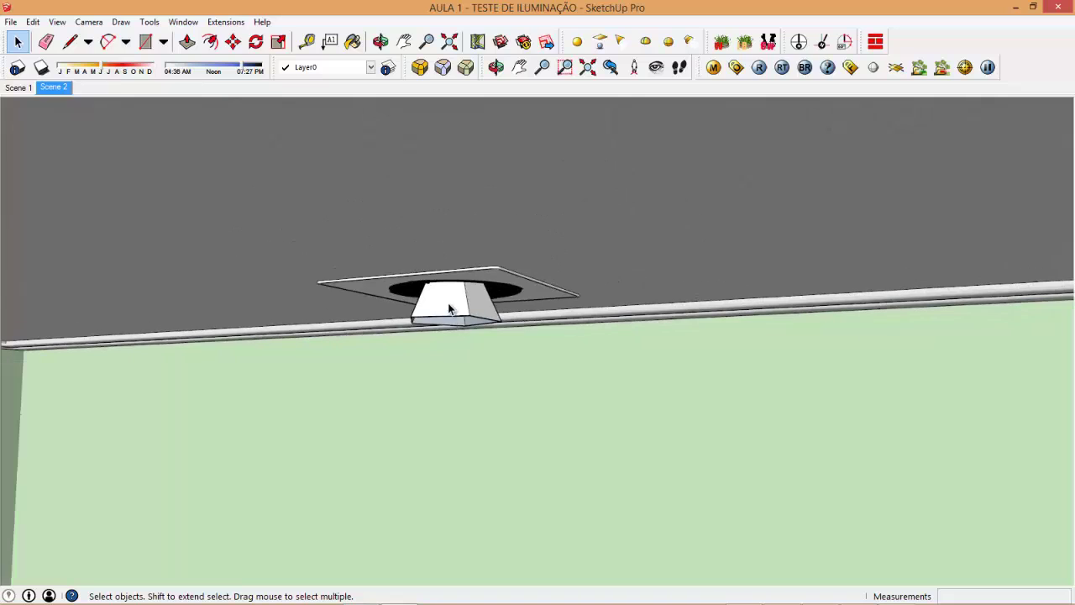
pyautogui.click(437, 303)
pyautogui.scroll(2, 441, 304)
pyautogui.scroll(-1, 447, 308)
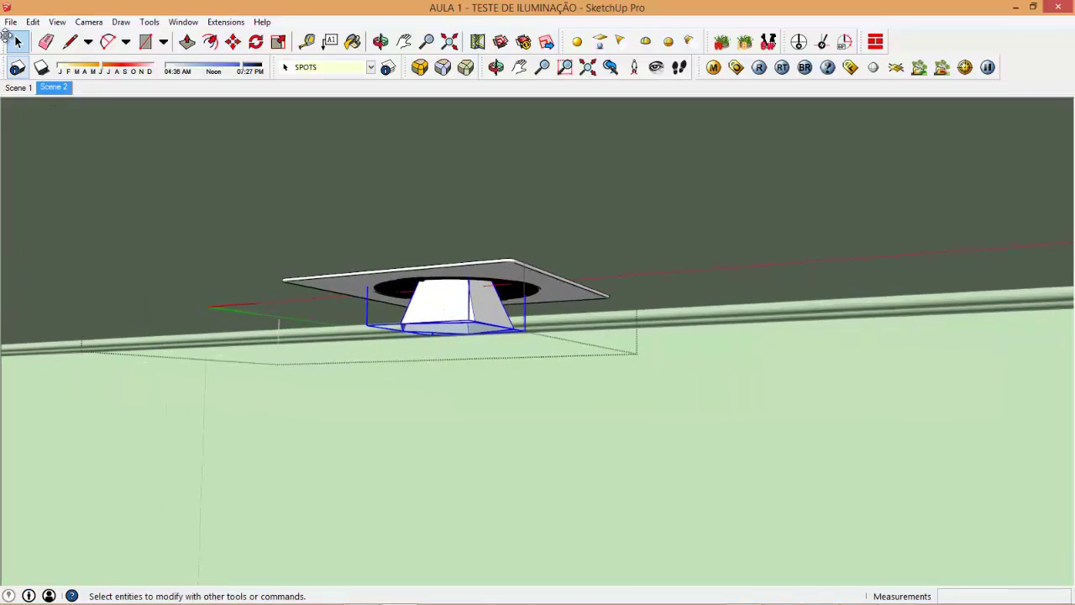
pyautogui.moveTo(358, 223)
pyautogui.mouseDown(button='middle')
pyautogui.moveTo(589, 199)
pyautogui.moveTo(643, 211)
pyautogui.mouseUp(button='middle')
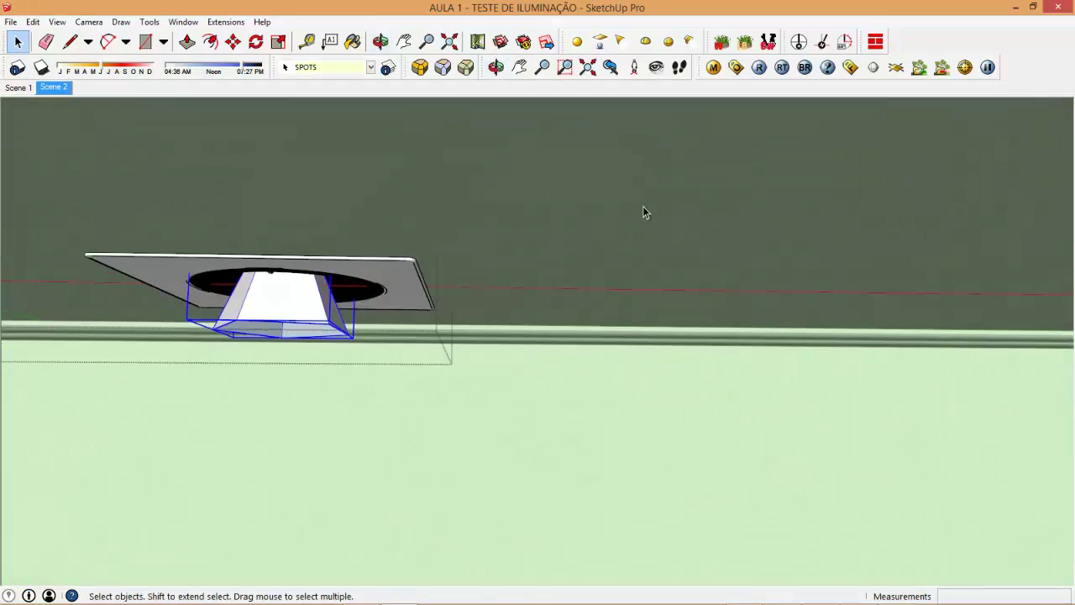
pyautogui.scroll(1, 153, 283)
pyautogui.scroll(2, 153, 283)
pyautogui.scroll(-2, 159, 293)
pyautogui.scroll(-2, 127, 306)
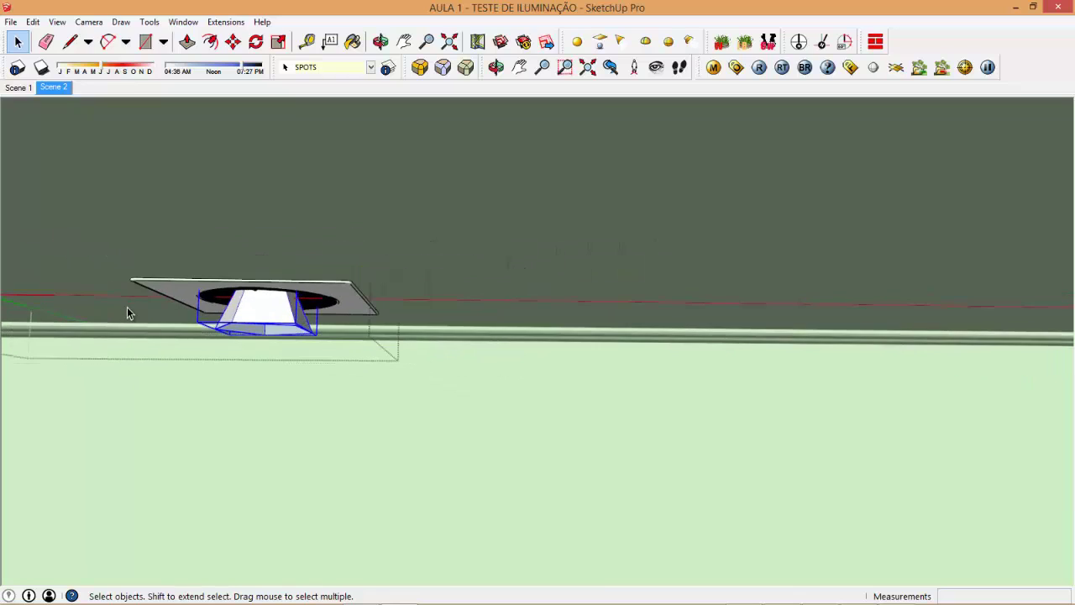
pyautogui.scroll(-1, 168, 309)
pyautogui.scroll(1, 238, 296)
pyautogui.scroll(2, 182, 314)
pyautogui.scroll(-1, 193, 315)
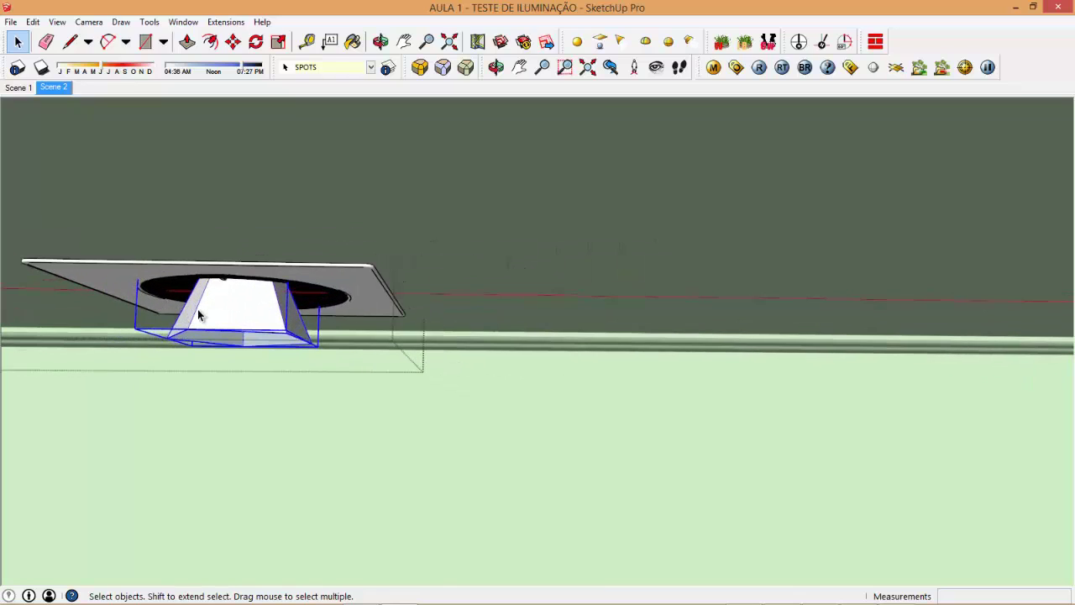
# Select the whole spotlight group and zoom in close on the recessed ceiling spot
pyautogui.doubleClick(199, 315)
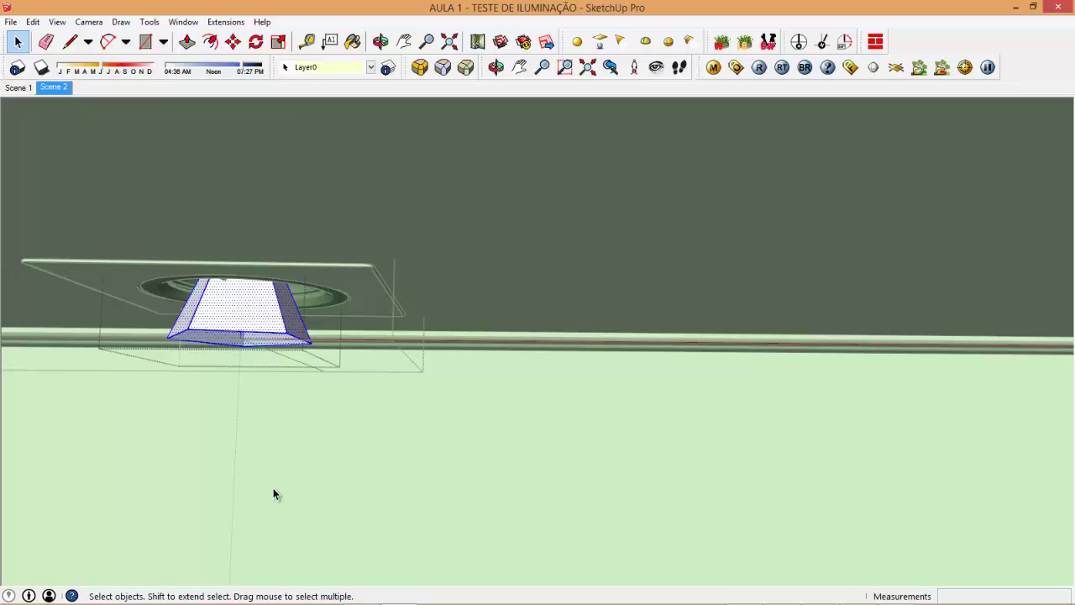
pyautogui.click(242, 352)
pyautogui.click(162, 350)
pyautogui.scroll(-2, 89, 342)
pyautogui.scroll(-2, 43, 243)
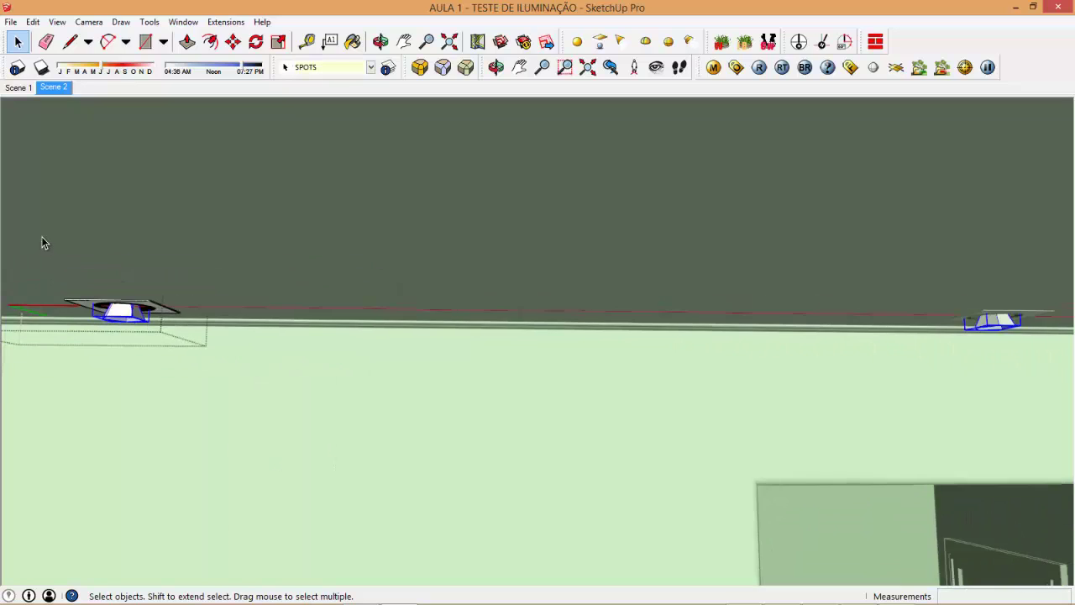
pyautogui.moveTo(41, 236)
pyautogui.mouseDown(button='middle')
pyautogui.moveTo(554, 393)
pyautogui.moveTo(635, 388)
pyautogui.moveTo(375, 344)
pyautogui.mouseUp(button='middle')
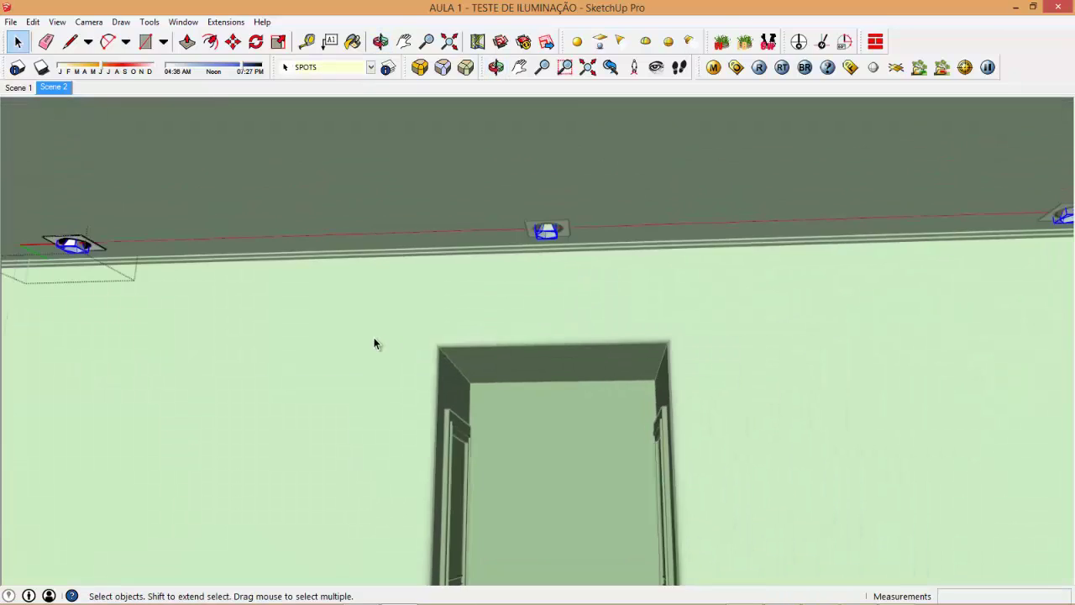
pyautogui.scroll(-1, 375, 343)
pyautogui.scroll(-1, 445, 326)
pyautogui.scroll(-2, 671, 325)
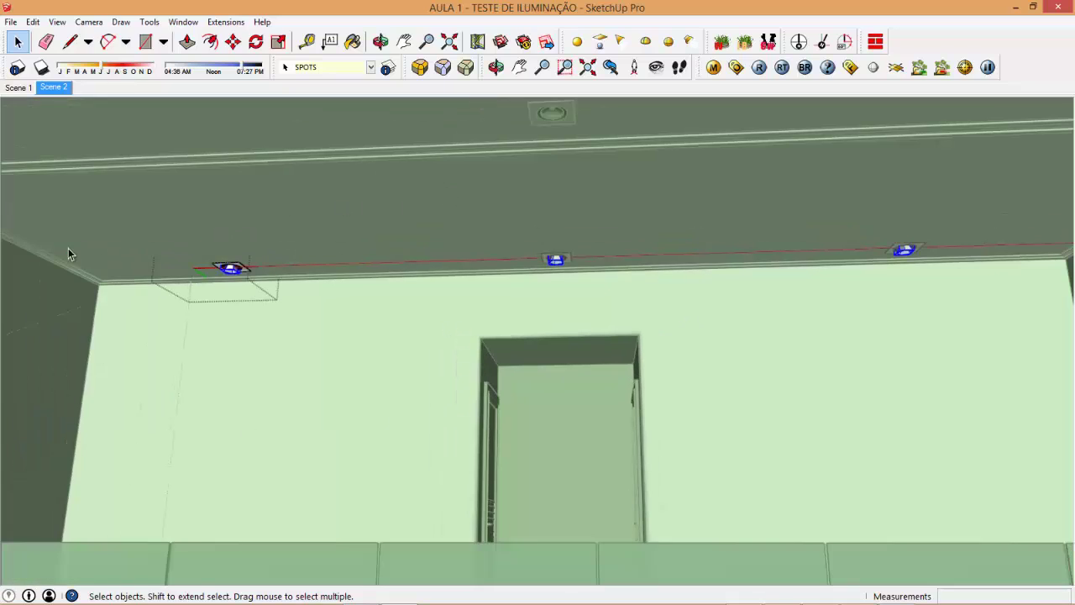
pyautogui.scroll(2, 202, 272)
pyautogui.rightClick(240, 268)
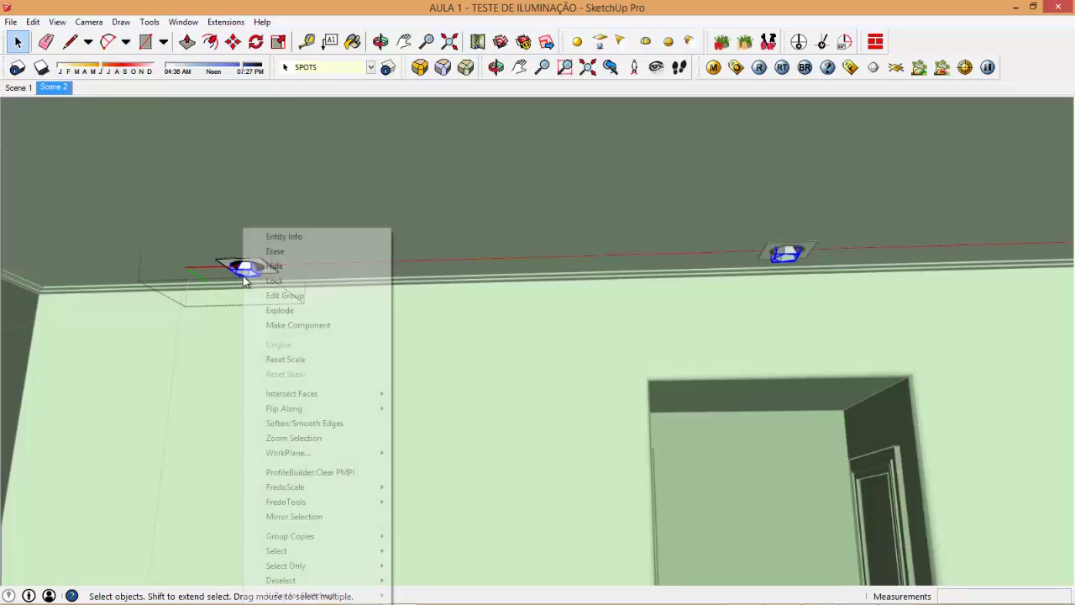
pyautogui.click(241, 267)
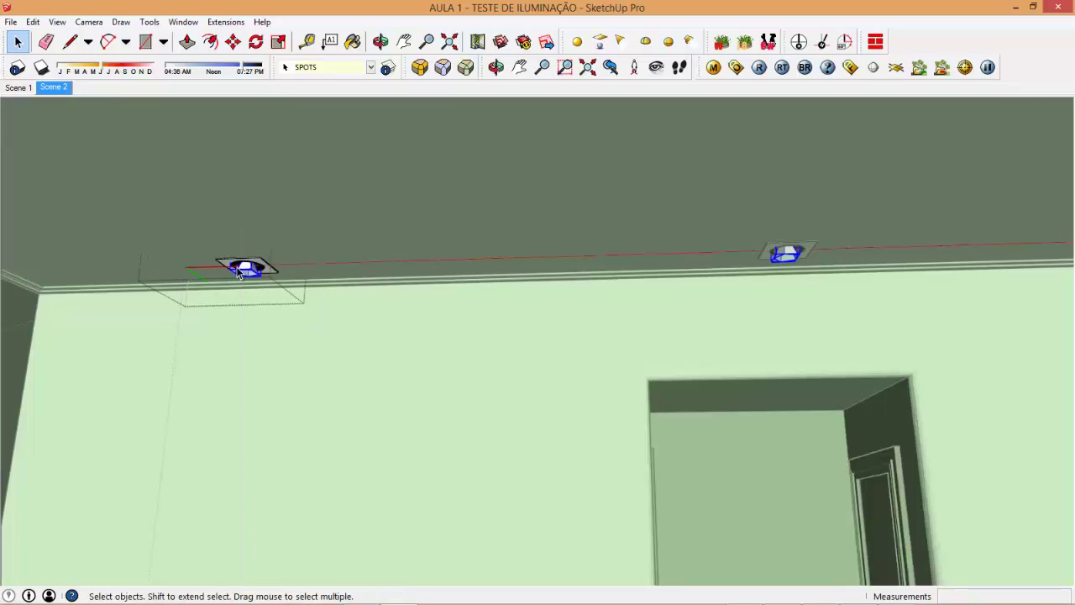
pyautogui.scroll(2, 242, 270)
pyautogui.scroll(1, 244, 273)
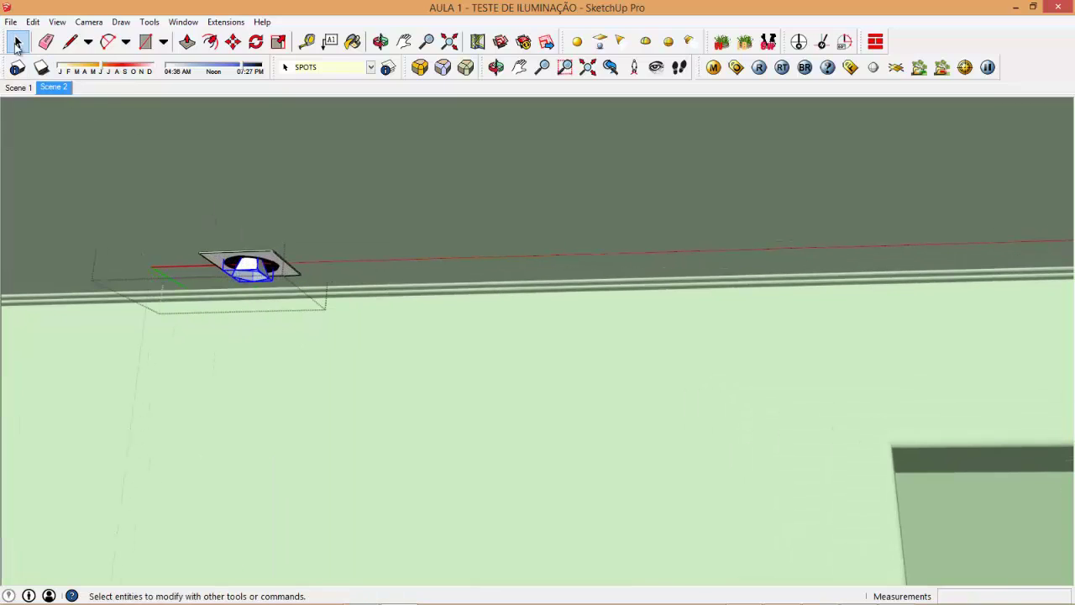
pyautogui.scroll(1, 198, 259)
pyautogui.scroll(1, 198, 258)
pyautogui.scroll(1, 200, 259)
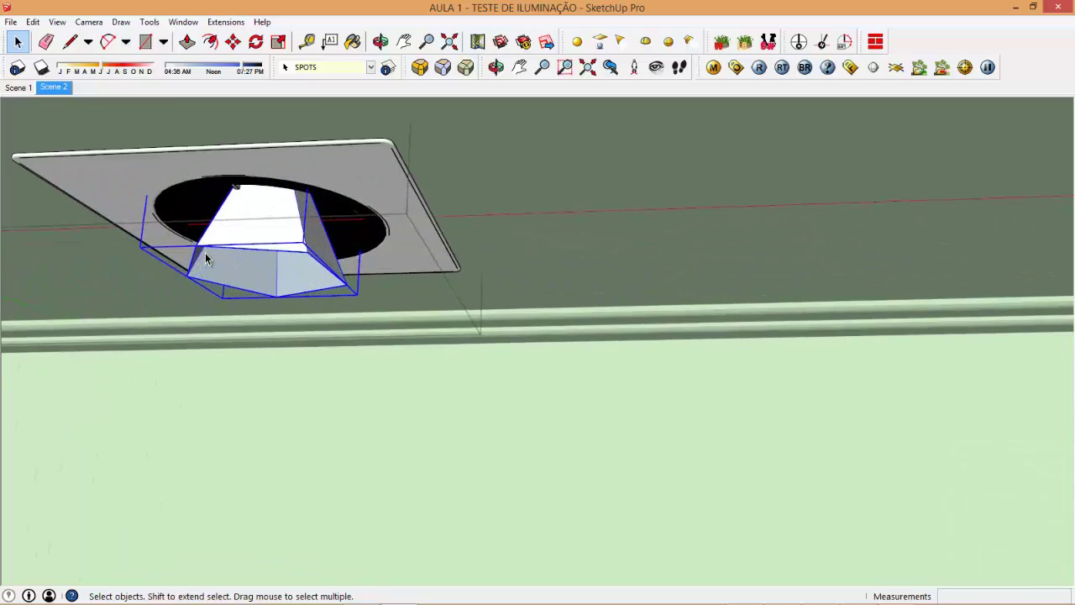
pyautogui.scroll(1, 210, 257)
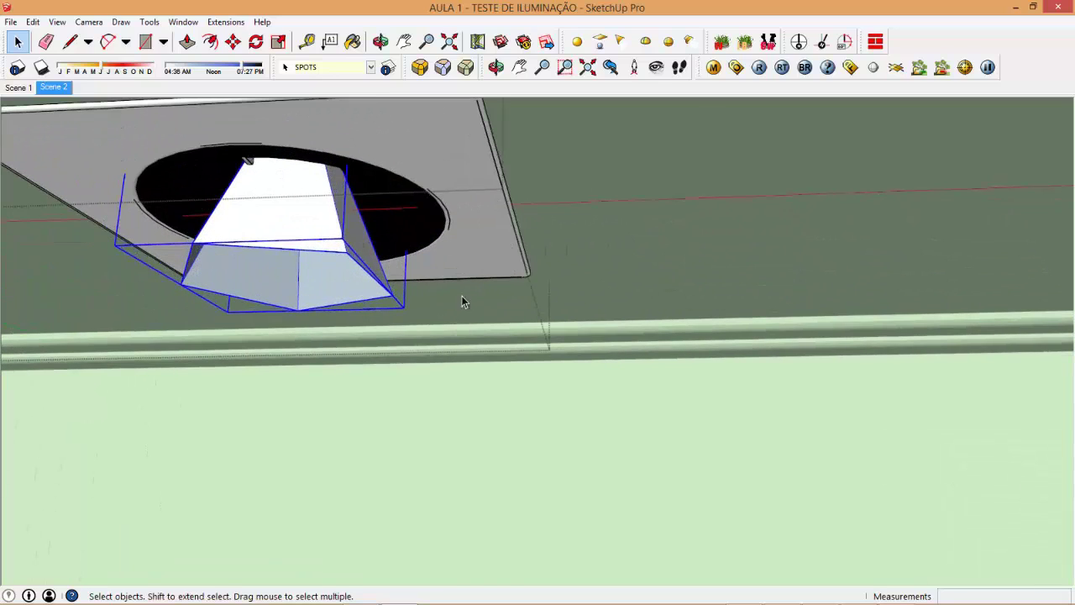
# Open Edit light for the spotlight, showing 20.ies at Power 50000, and position the editor
pyautogui.rightClick(299, 237)
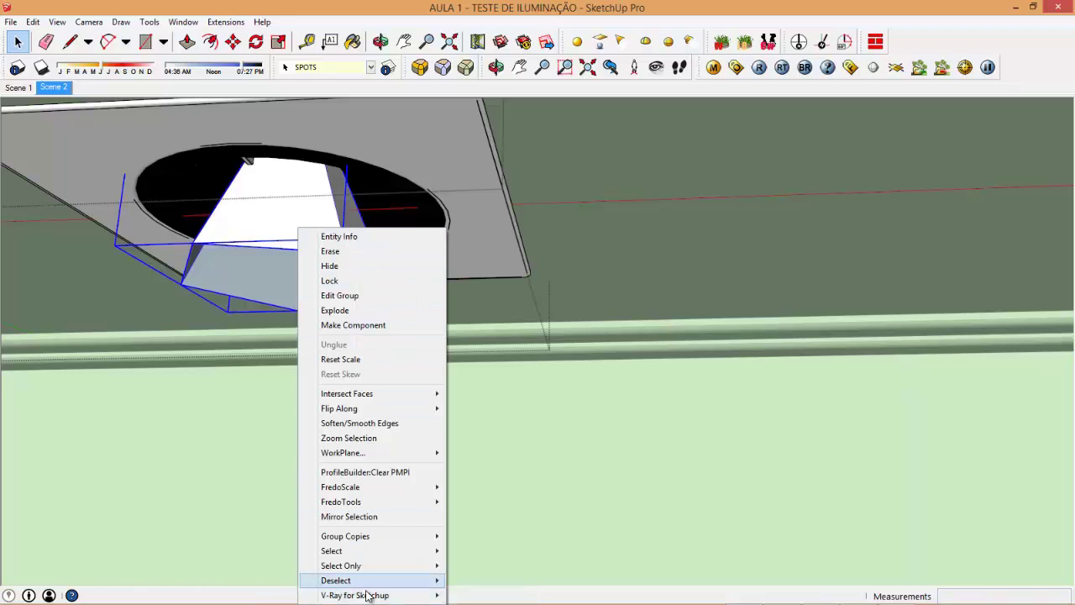
pyautogui.moveTo(354, 594)
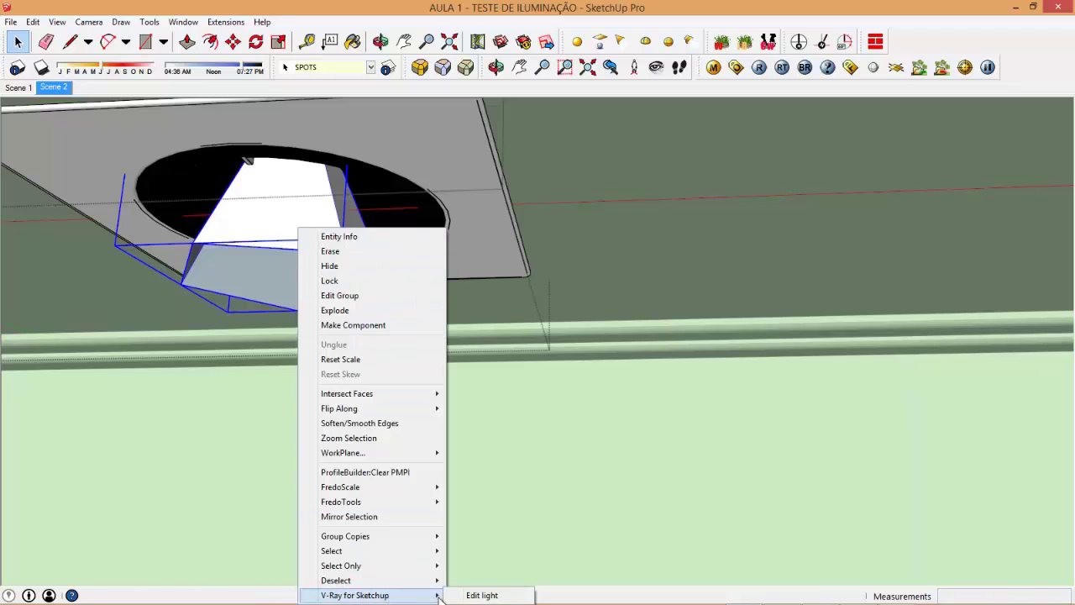
pyautogui.click(481, 595)
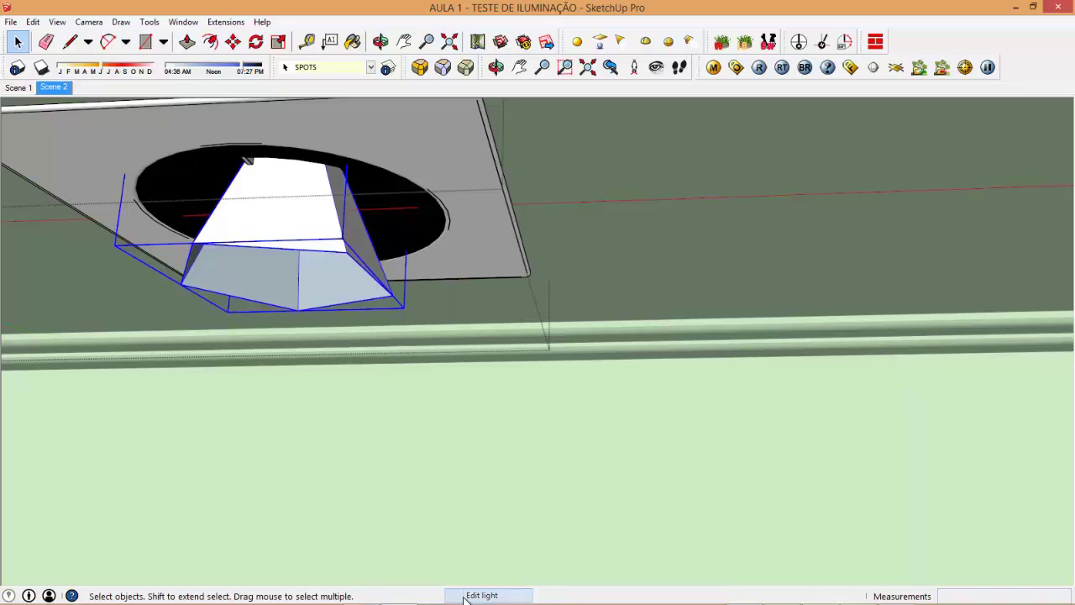
pyautogui.moveTo(359, 94); pyautogui.dragTo(356, 130)
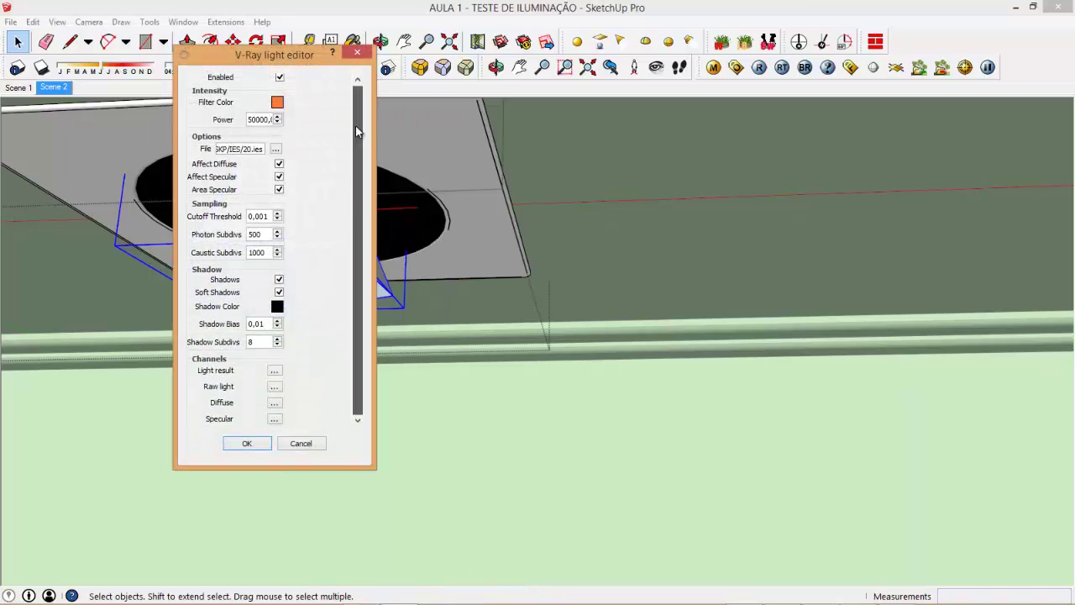
pyautogui.moveTo(365, 280); pyautogui.dragTo(344, 361)
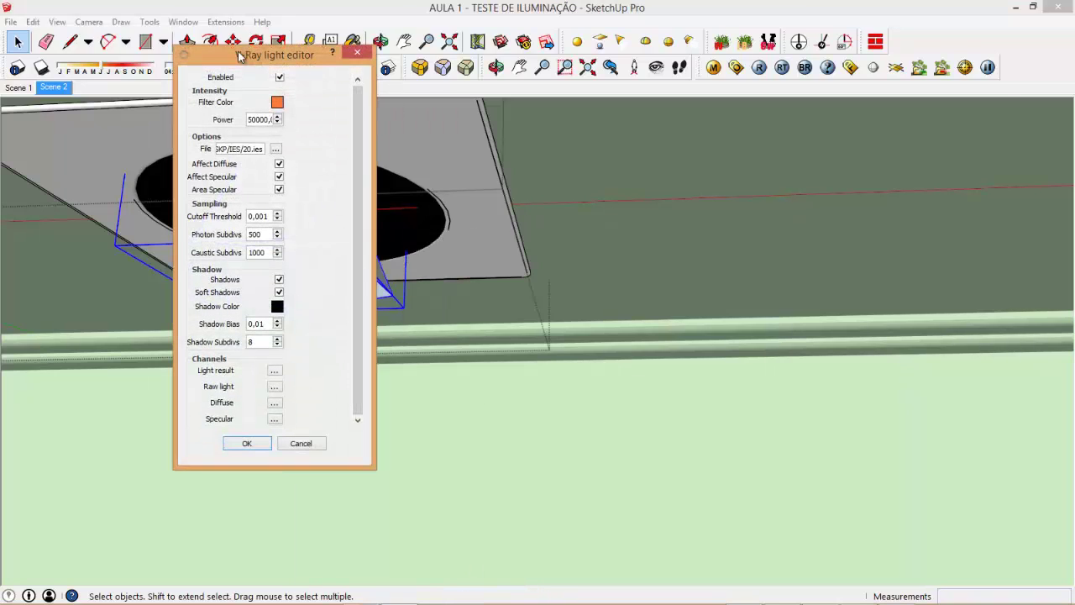
pyautogui.moveTo(241, 56); pyautogui.dragTo(267, 55)
pyautogui.moveTo(383, 123); pyautogui.dragTo(384, 105)
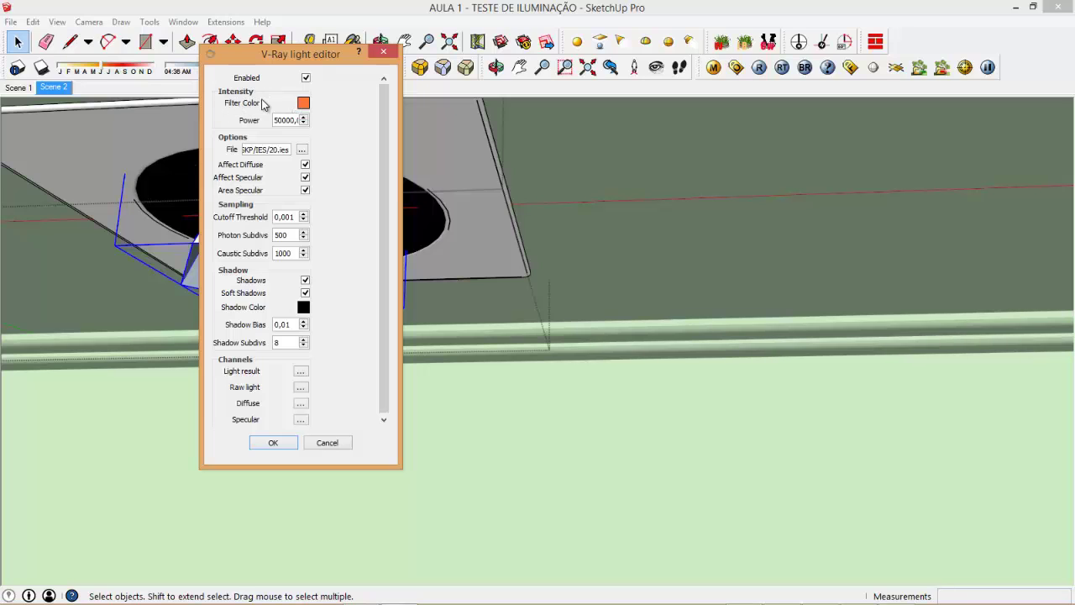
pyautogui.click(303, 104)
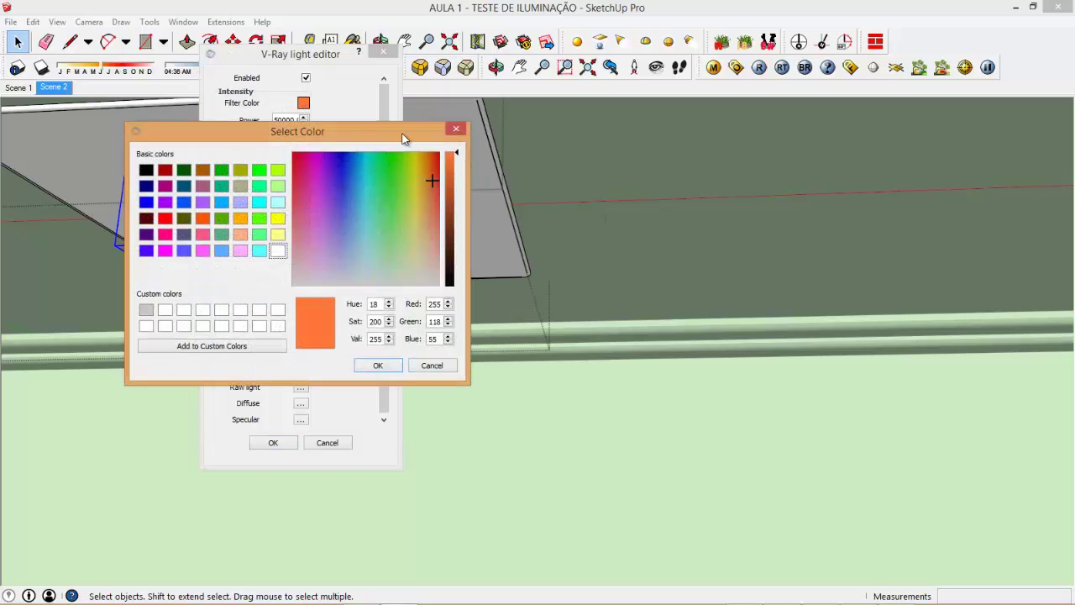
pyautogui.moveTo(403, 139); pyautogui.dragTo(735, 131)
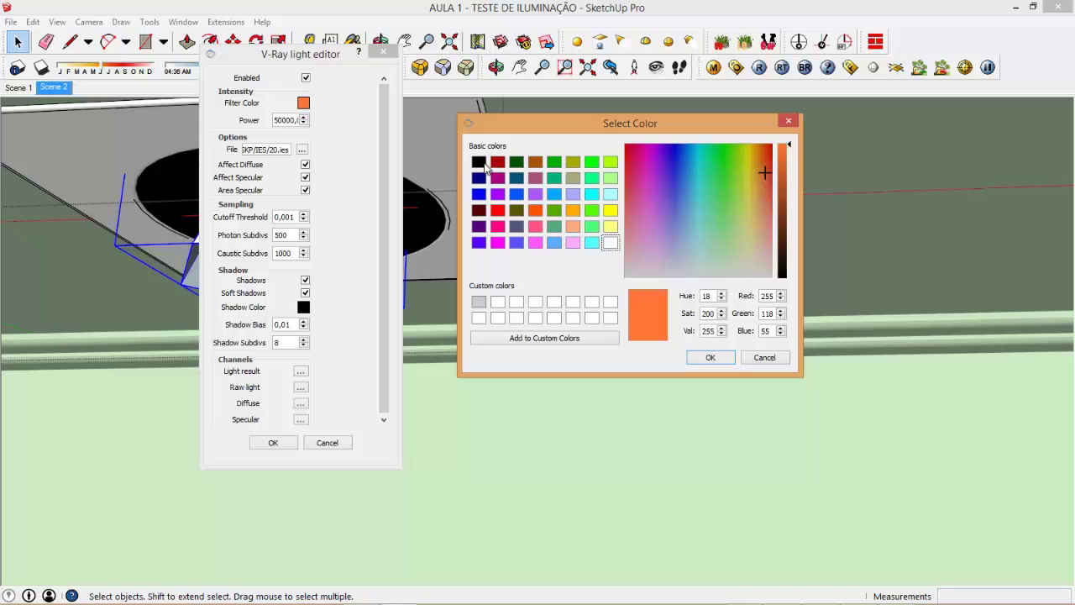
pyautogui.click(497, 162)
pyautogui.click(538, 212)
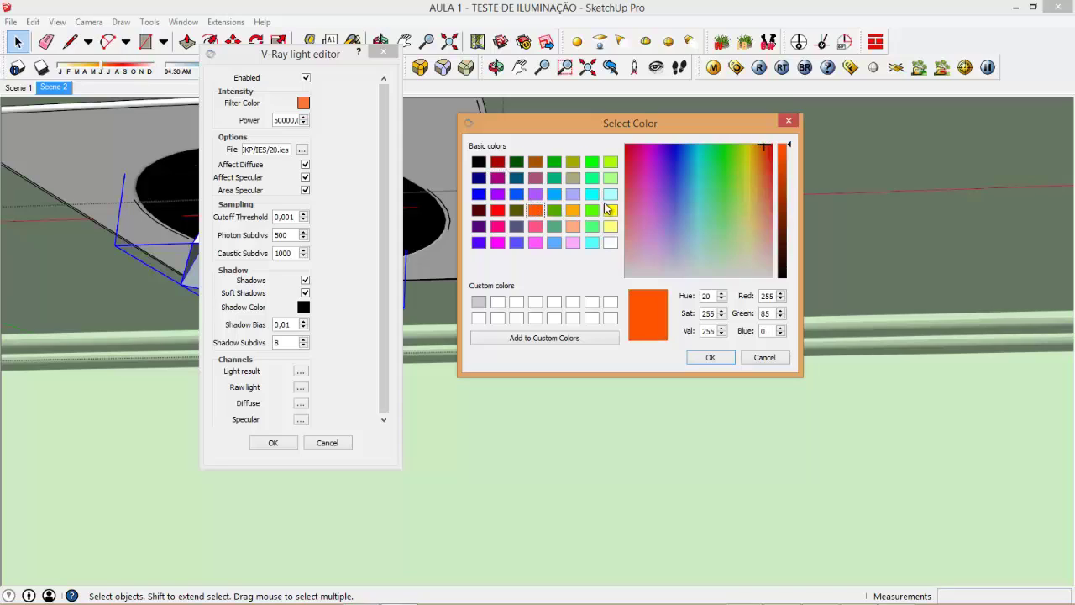
pyautogui.click(611, 194)
pyautogui.moveTo(602, 121); pyautogui.dragTo(628, 118)
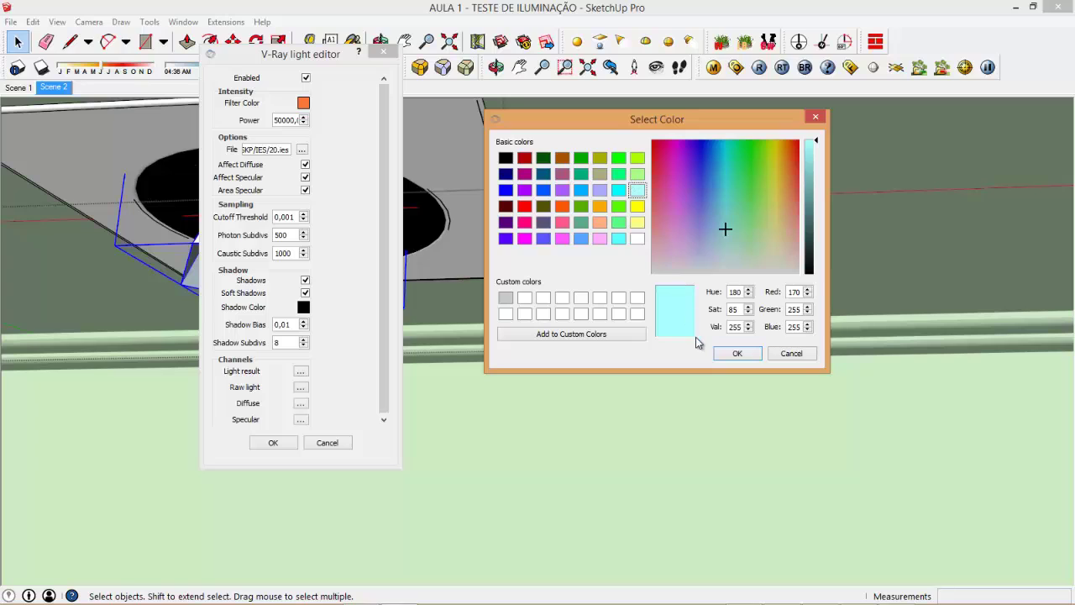
pyautogui.click(810, 352)
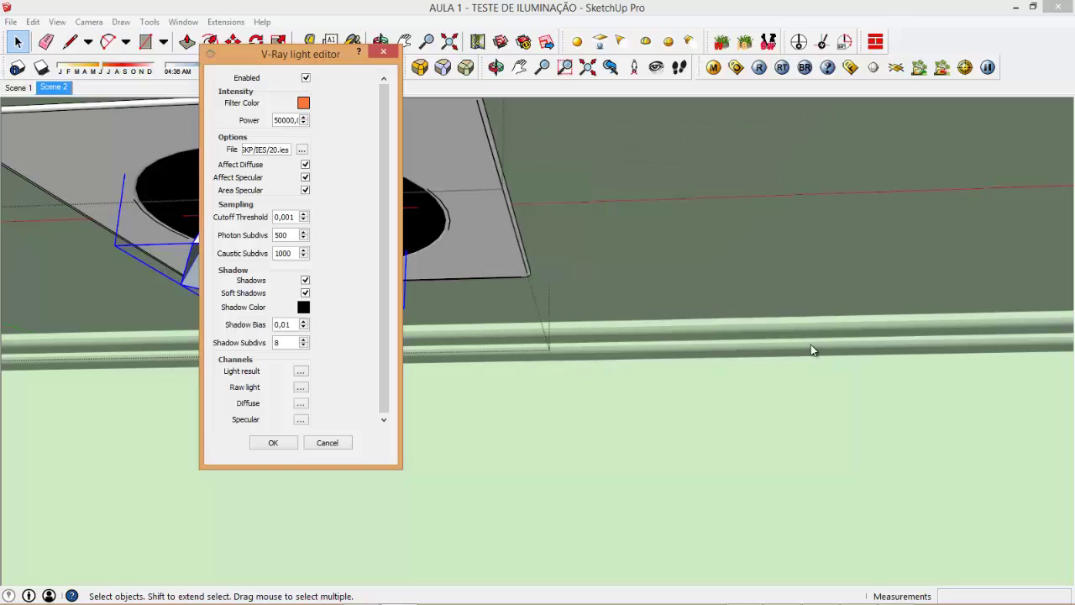
pyautogui.scroll(-1, 380, 137)
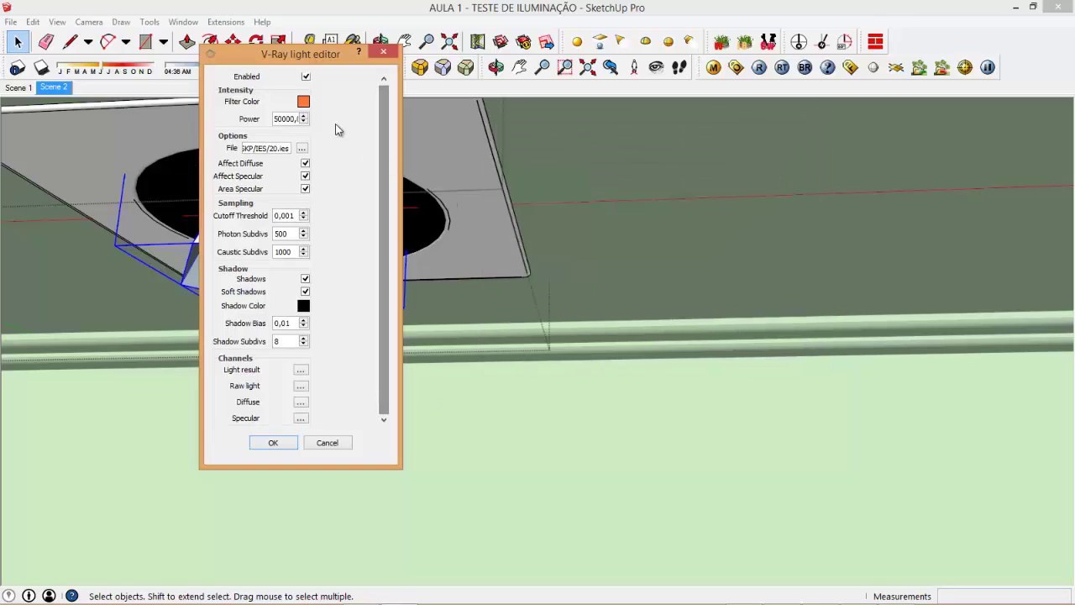
pyautogui.doubleClick(288, 120)
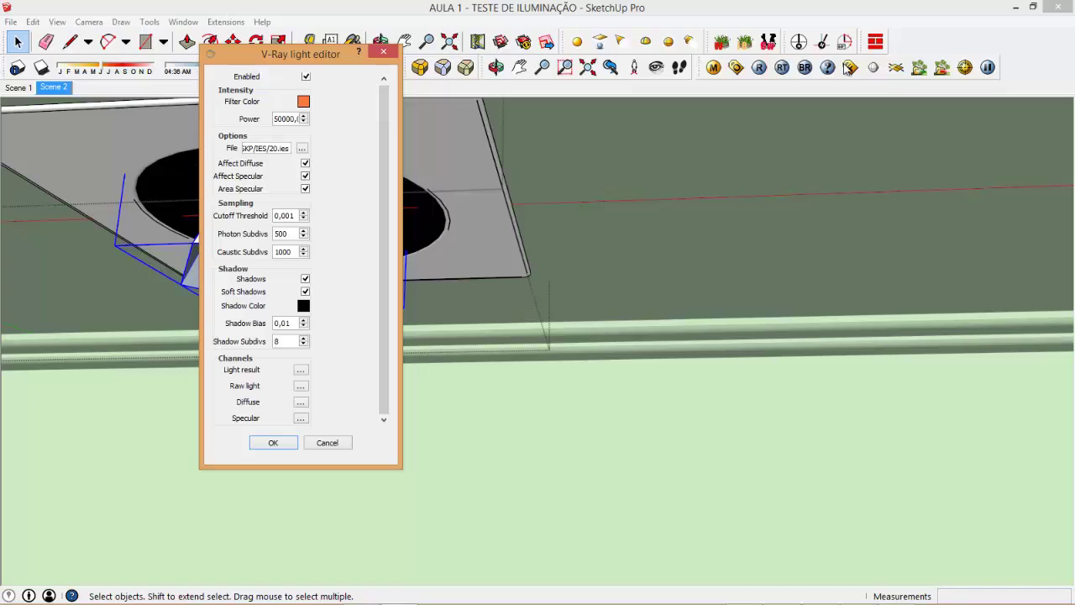
pyautogui.click(847, 69)
# Browse the IES file list, trying files such as 17.ies
pyautogui.click(302, 149)
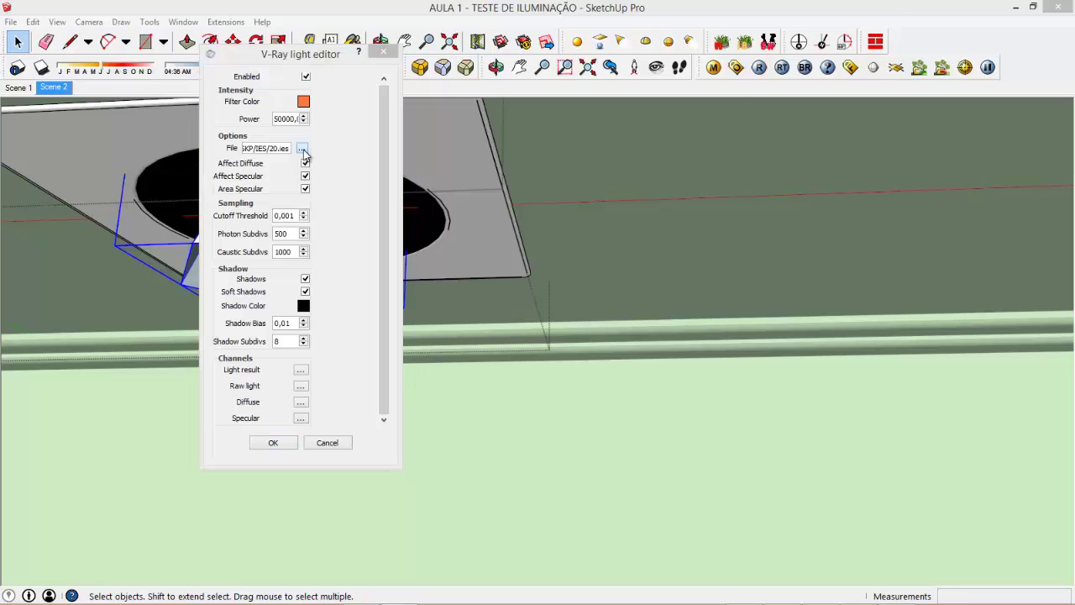
pyautogui.click(355, 176)
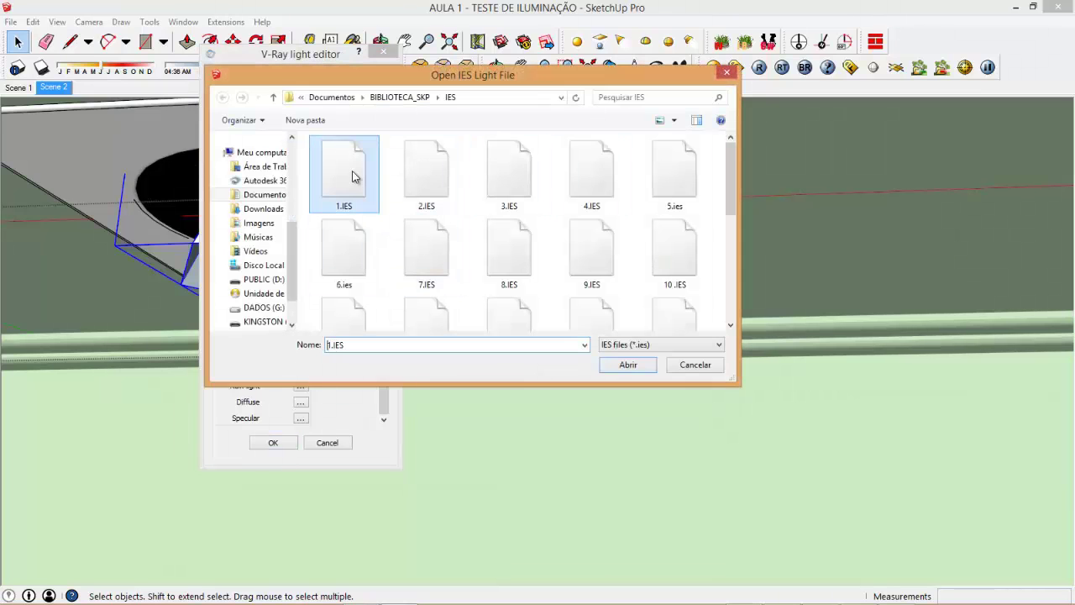
pyautogui.click(352, 252)
pyautogui.scroll(-1, 352, 252)
pyautogui.scroll(-2, 419, 277)
pyautogui.click(444, 289)
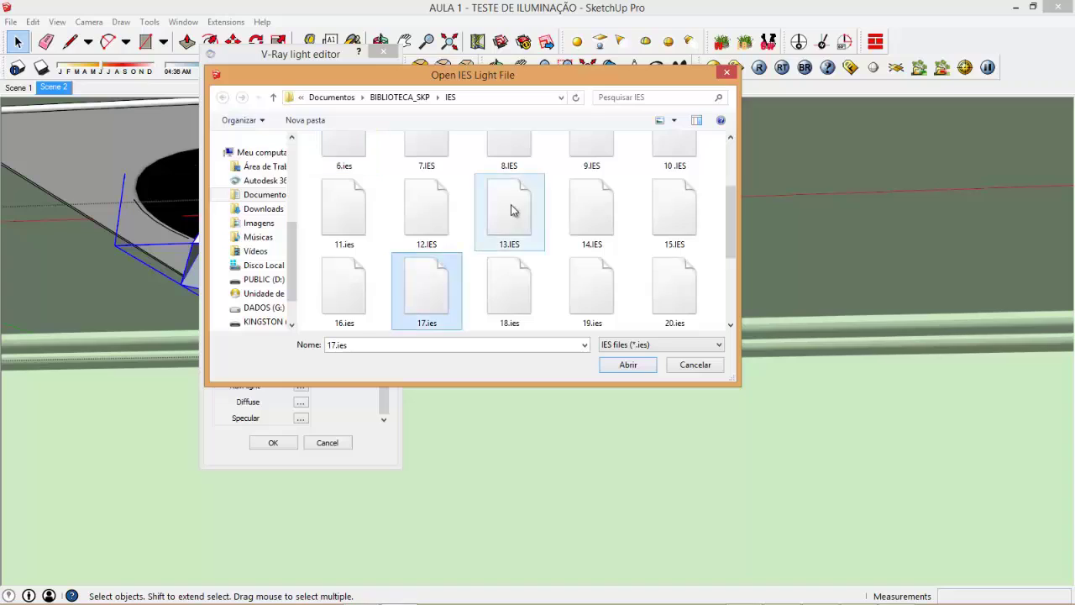
pyautogui.scroll(3, 378, 214)
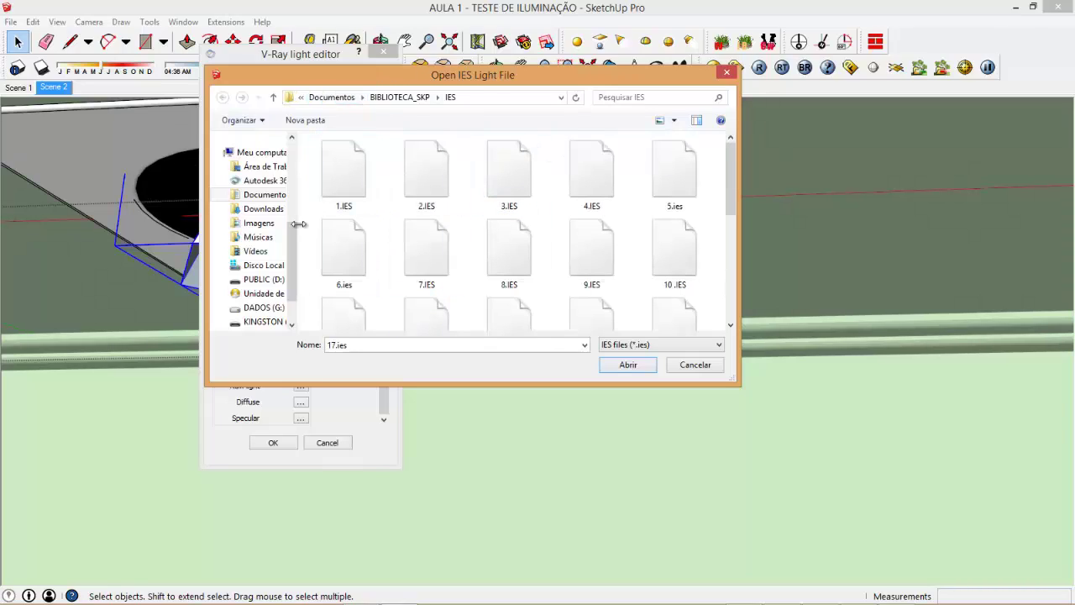
pyautogui.moveTo(288, 249); pyautogui.dragTo(292, 168)
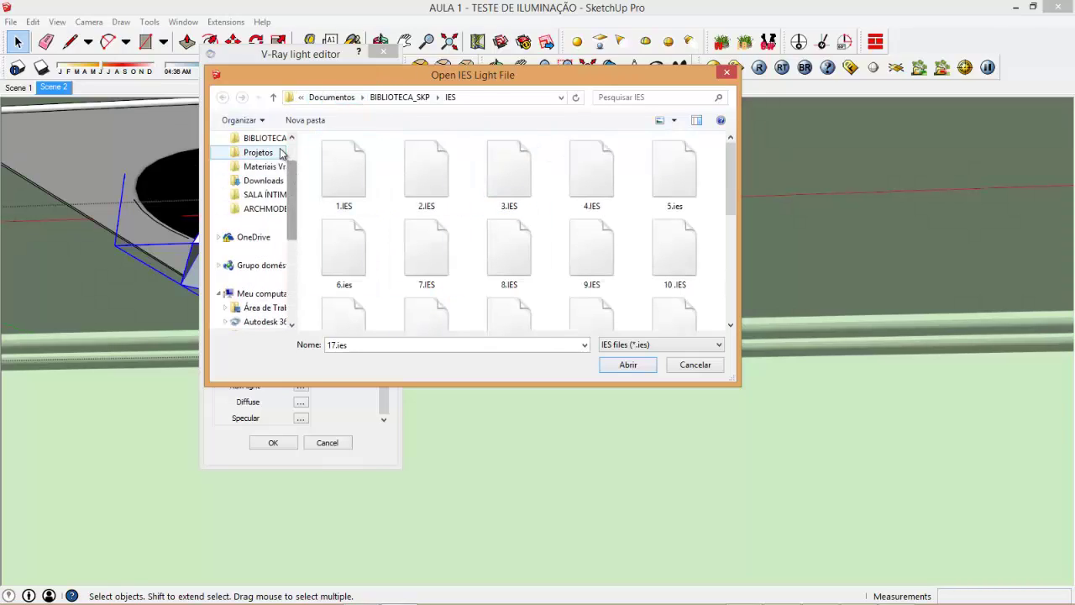
# Load 20.ies from the BIBLIOTECA_SKP > IES folder as the light's profile
pyautogui.click(273, 140)
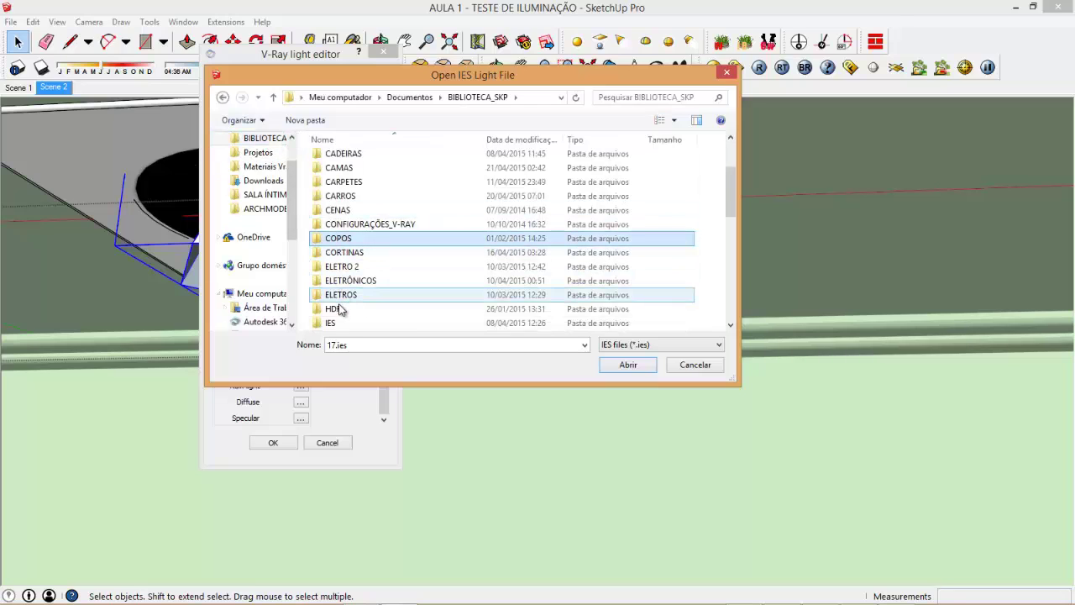
pyautogui.click(333, 324)
pyautogui.doubleClick(333, 324)
pyautogui.click(357, 208)
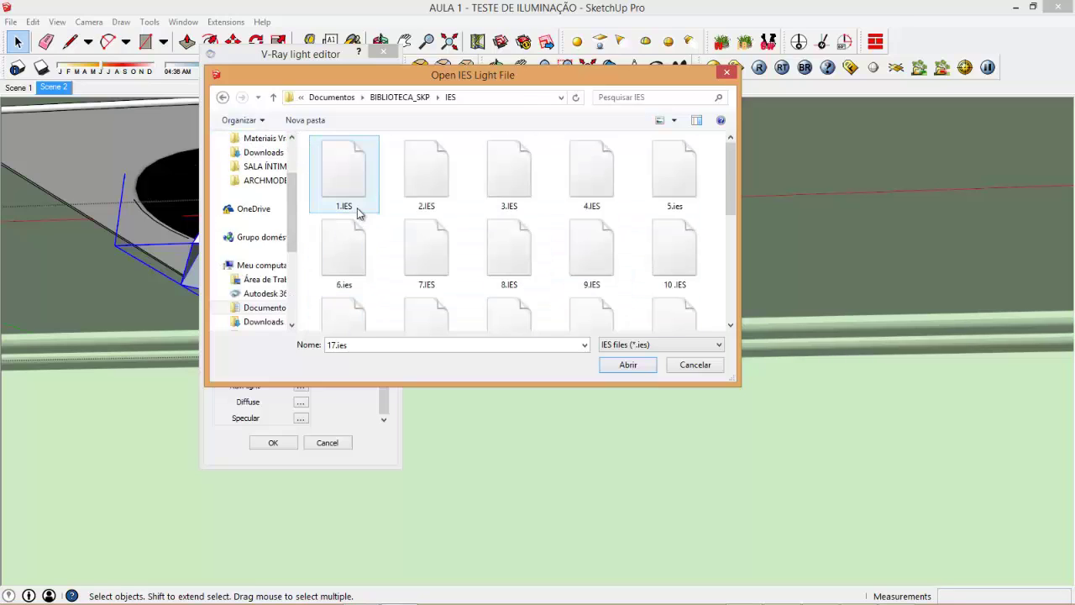
pyautogui.scroll(-2, 357, 208)
pyautogui.scroll(-1, 533, 233)
pyautogui.scroll(1, 433, 303)
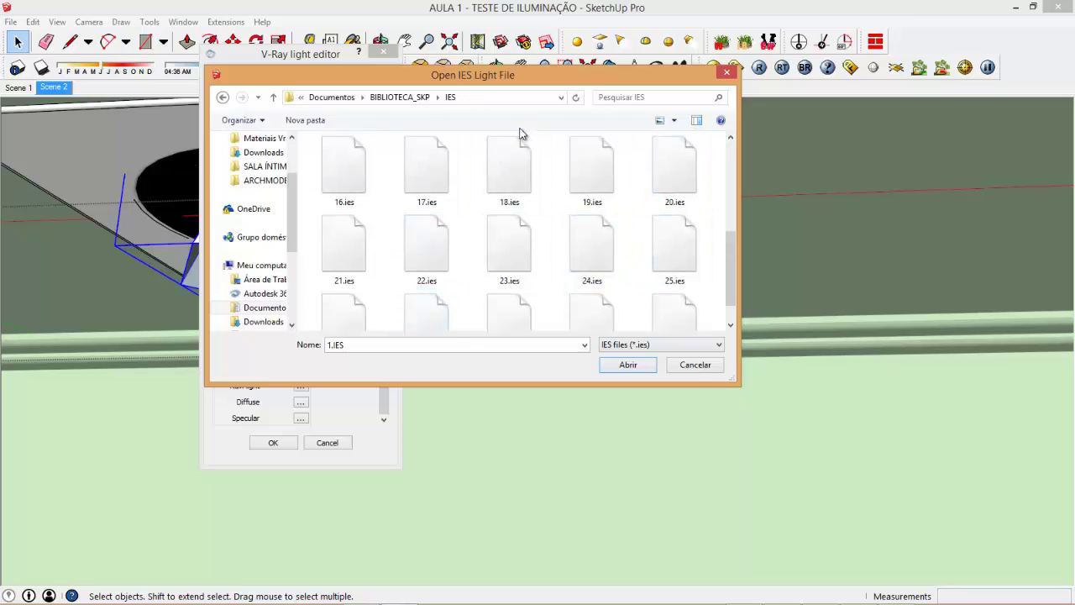
pyautogui.doubleClick(647, 198)
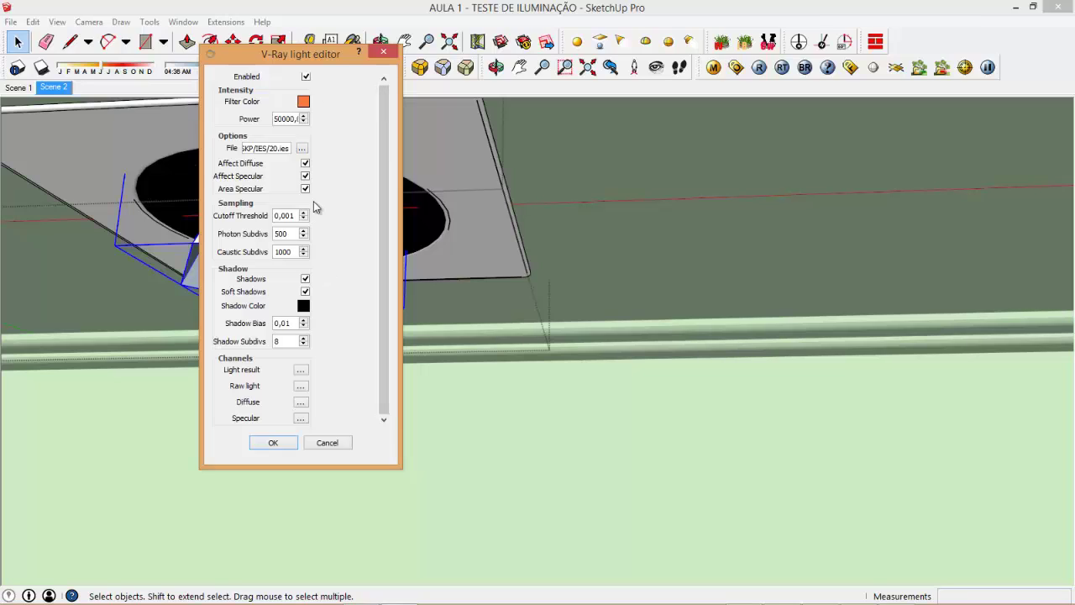
# Drag the V-Ray light editor to the right, uncovering the ceiling spot fixture
pyautogui.scroll(1, 381, 125)
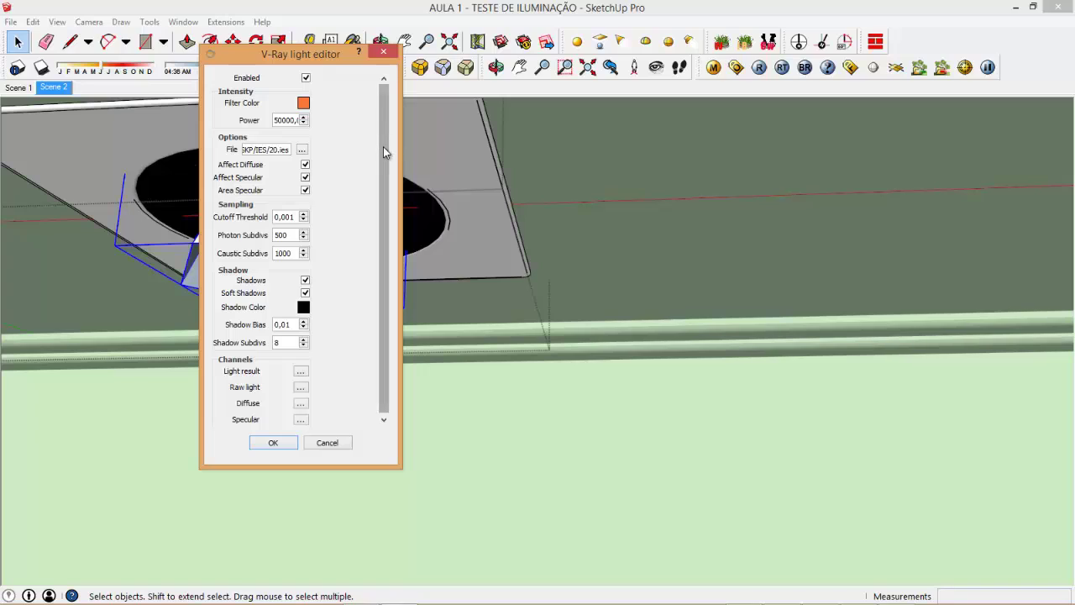
pyautogui.scroll(-1, 383, 152)
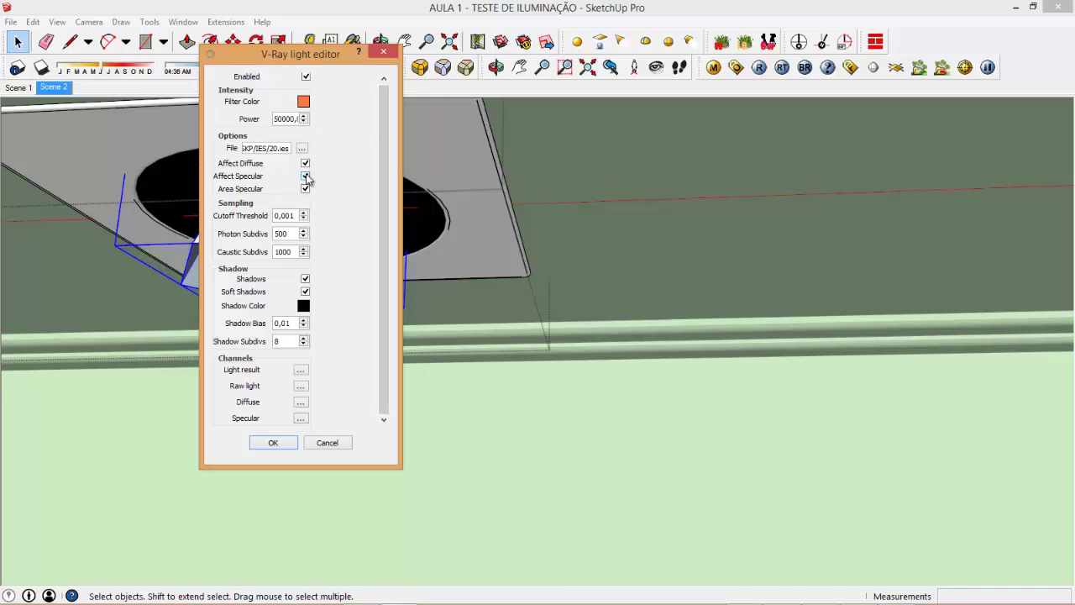
pyautogui.moveTo(379, 143); pyautogui.dragTo(382, 85)
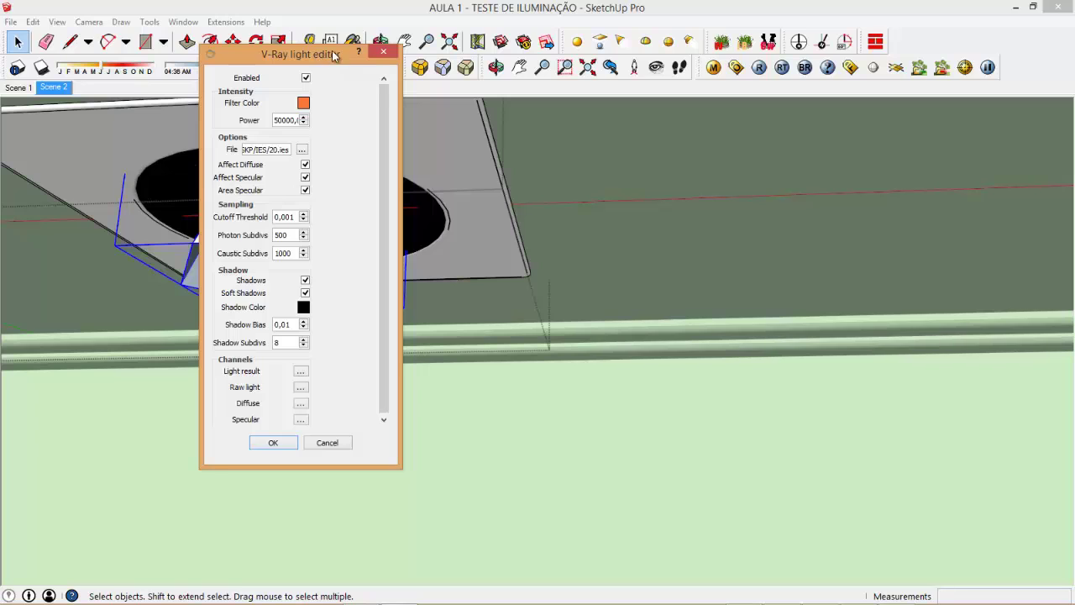
pyautogui.moveTo(317, 54)
pyautogui.mouseDown()
pyautogui.moveTo(326, 27)
pyautogui.moveTo(510, 49)
pyautogui.mouseUp()
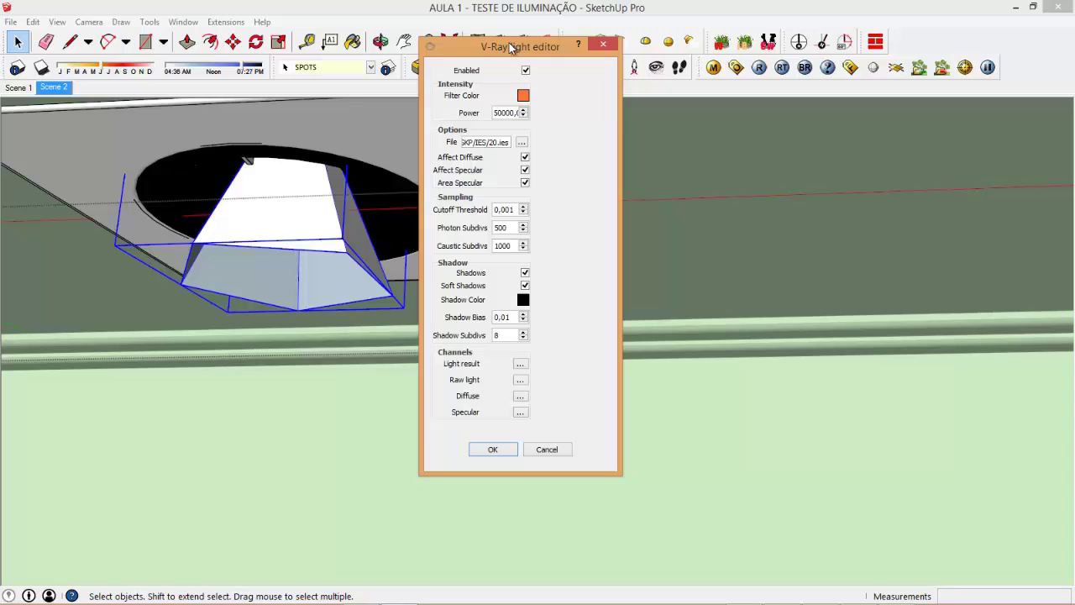
# Enlarge the light editor and switch the spot light's shadows off and back on
pyautogui.moveTo(548, 57); pyautogui.dragTo(477, 69)
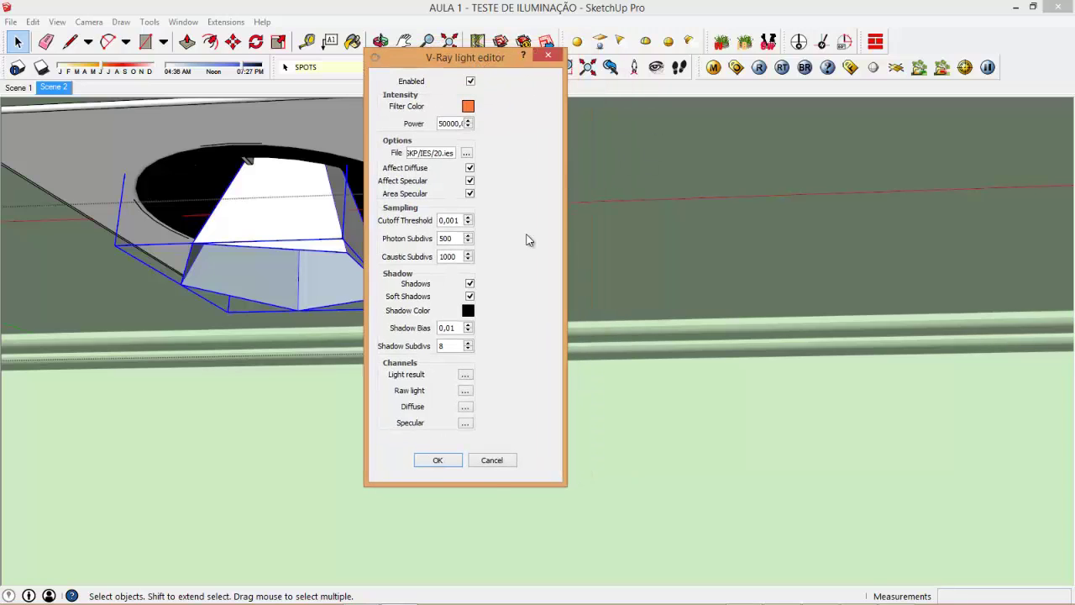
pyautogui.moveTo(467, 485); pyautogui.dragTo(462, 510)
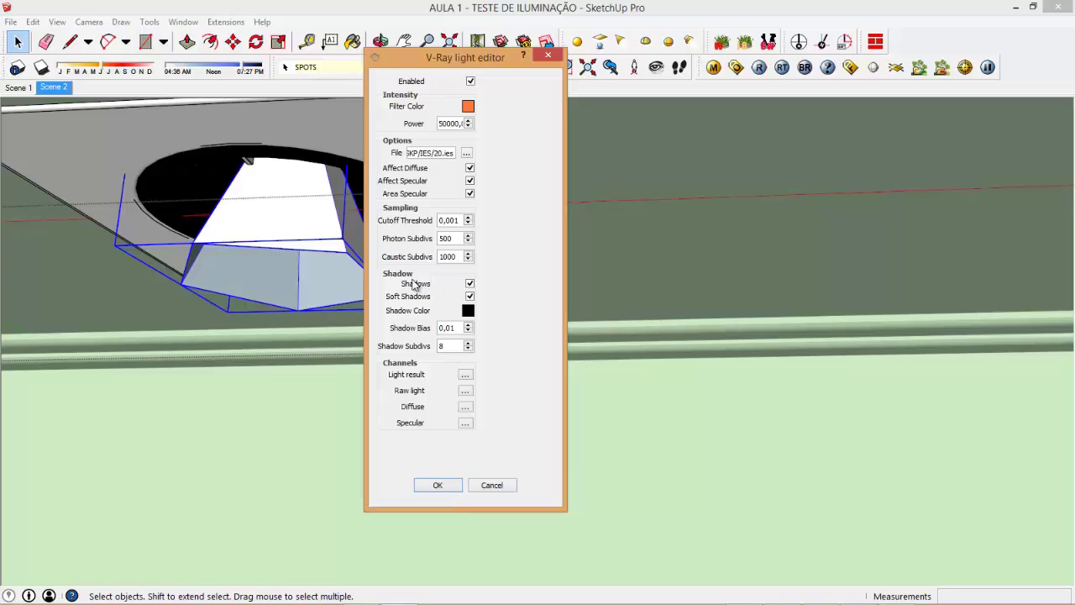
pyautogui.click(470, 285)
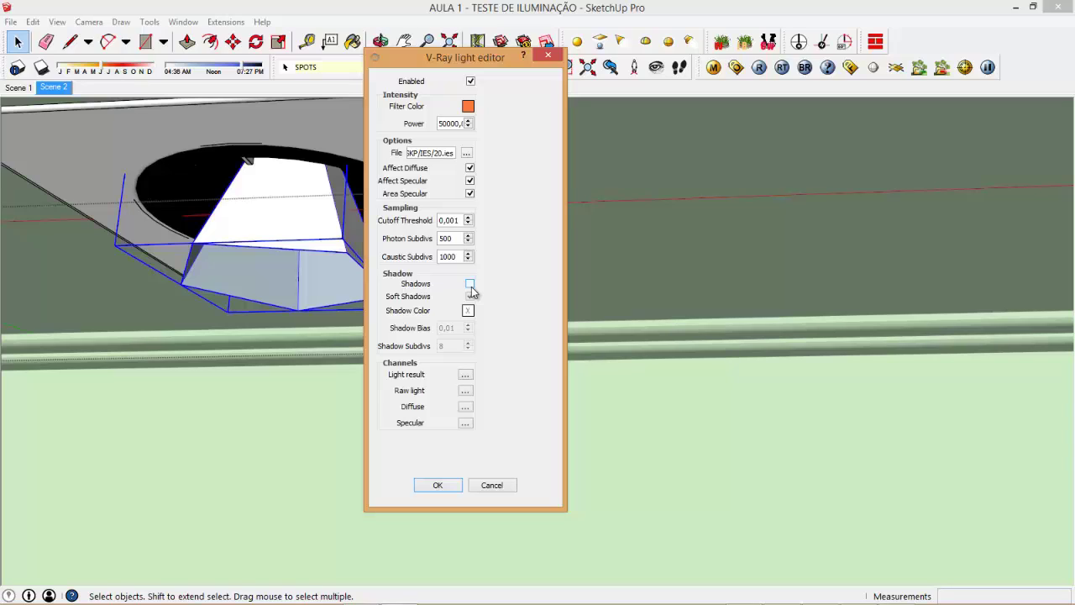
pyautogui.click(471, 285)
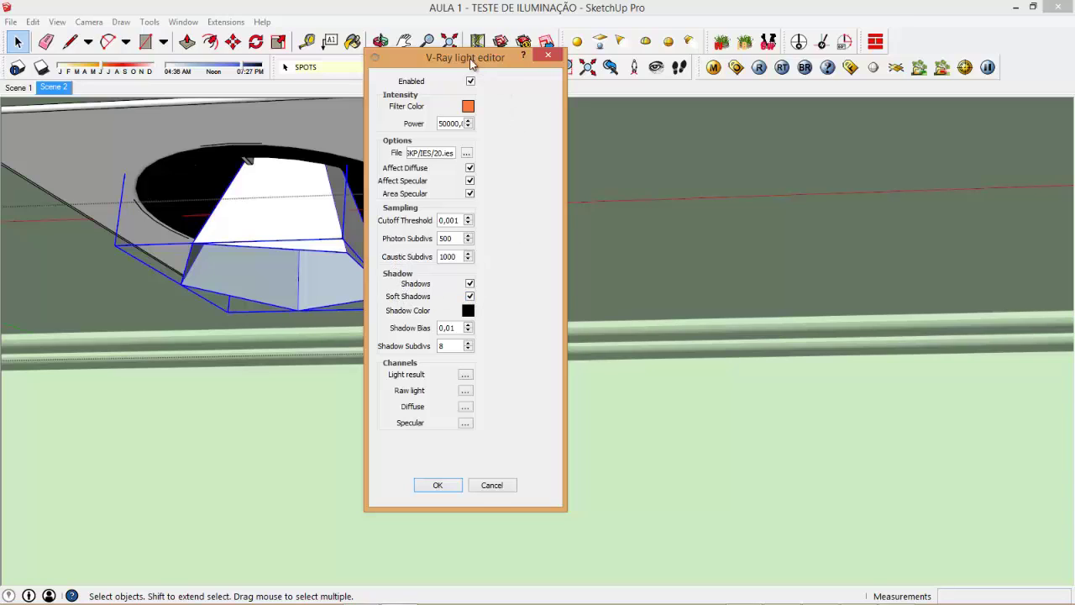
pyautogui.moveTo(470, 64); pyautogui.dragTo(453, 74)
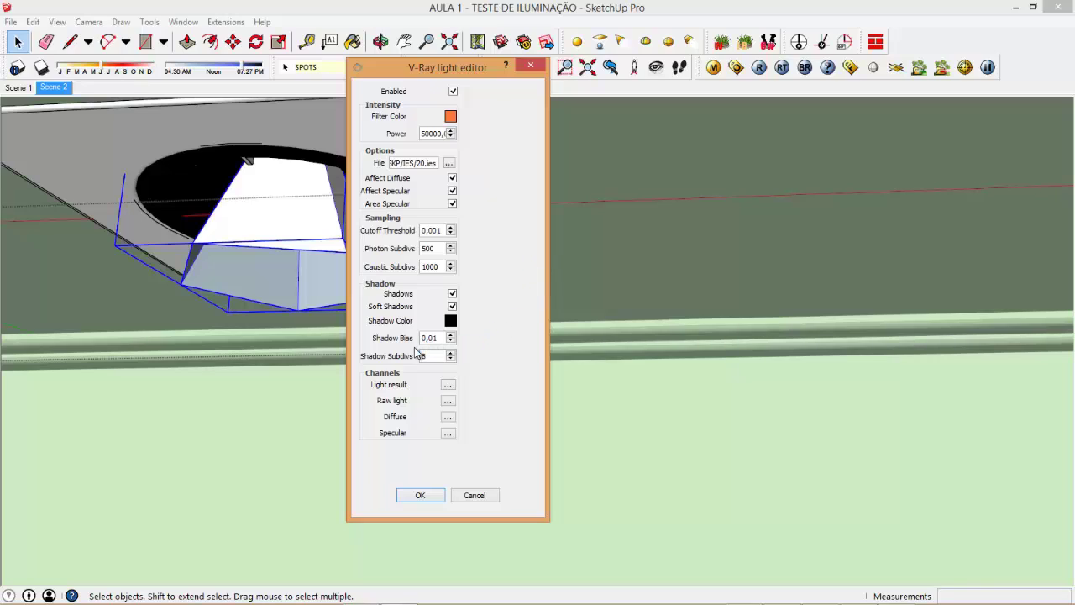
# Set Shadow Subdivs to 8, leaving the Shadow Bias value unchanged
pyautogui.doubleClick(439, 338)
pyautogui.doubleClick(438, 336)
pyautogui.moveTo(430, 336); pyautogui.dragTo(374, 339)
pyautogui.click(371, 338)
pyautogui.moveTo(441, 338); pyautogui.dragTo(418, 339)
pyautogui.click(428, 355)
pyautogui.write('8')
pyautogui.moveTo(432, 356); pyautogui.dragTo(340, 349)
pyautogui.click(433, 357)
# Apply the fixture light settings, clear the selection, and switch to the Scene 2 view
pyautogui.click(420, 494)
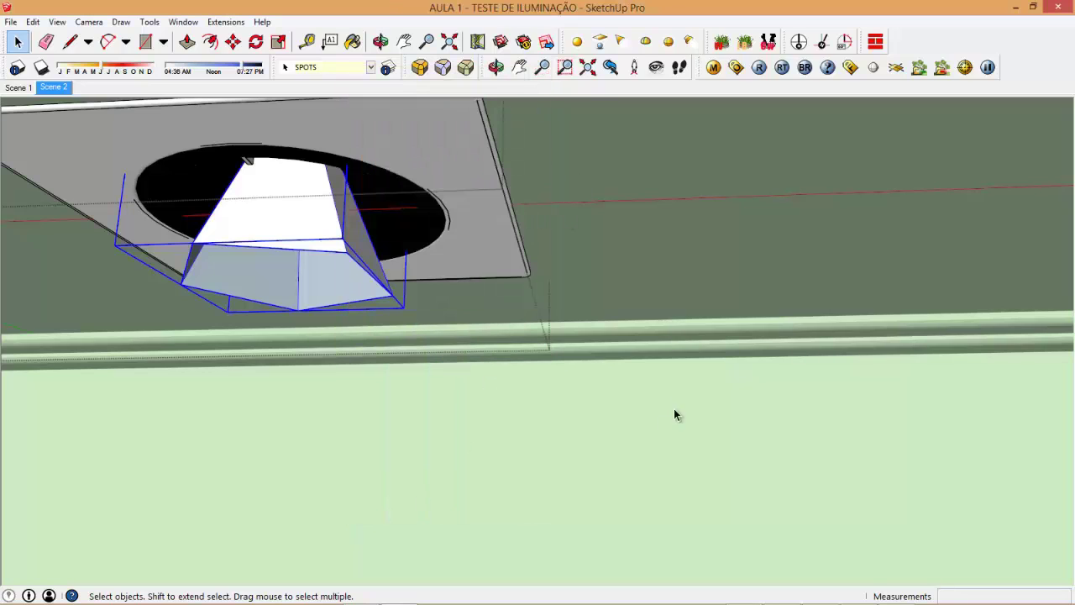
pyautogui.click(650, 346)
pyautogui.click(54, 87)
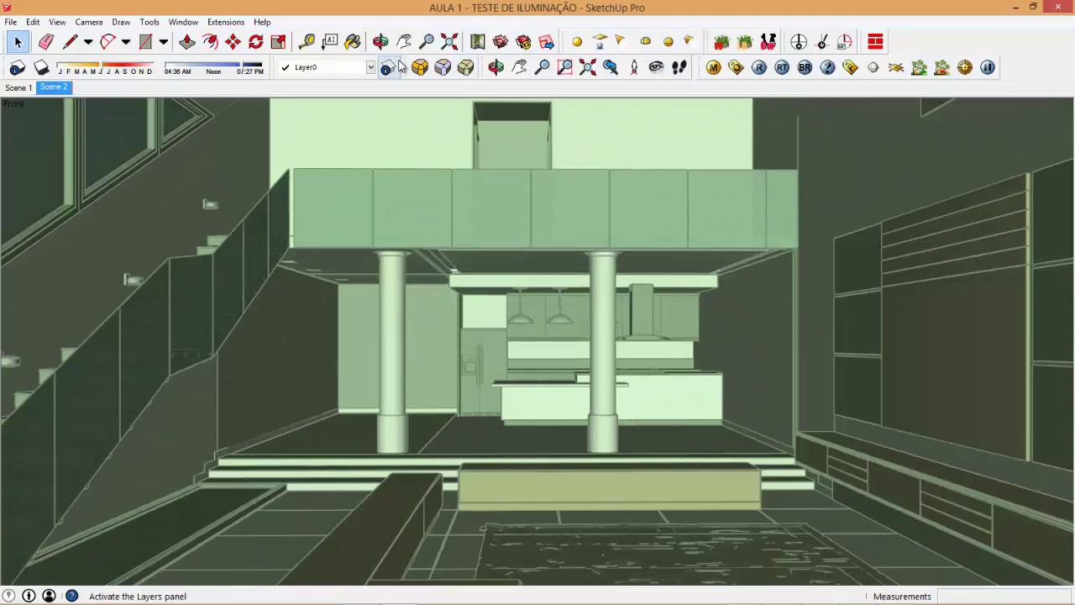
# Make the ILUMINAÇÃO_SANCA layer visible
pyautogui.click(400, 64)
pyautogui.moveTo(1062, 209); pyautogui.dragTo(1065, 260)
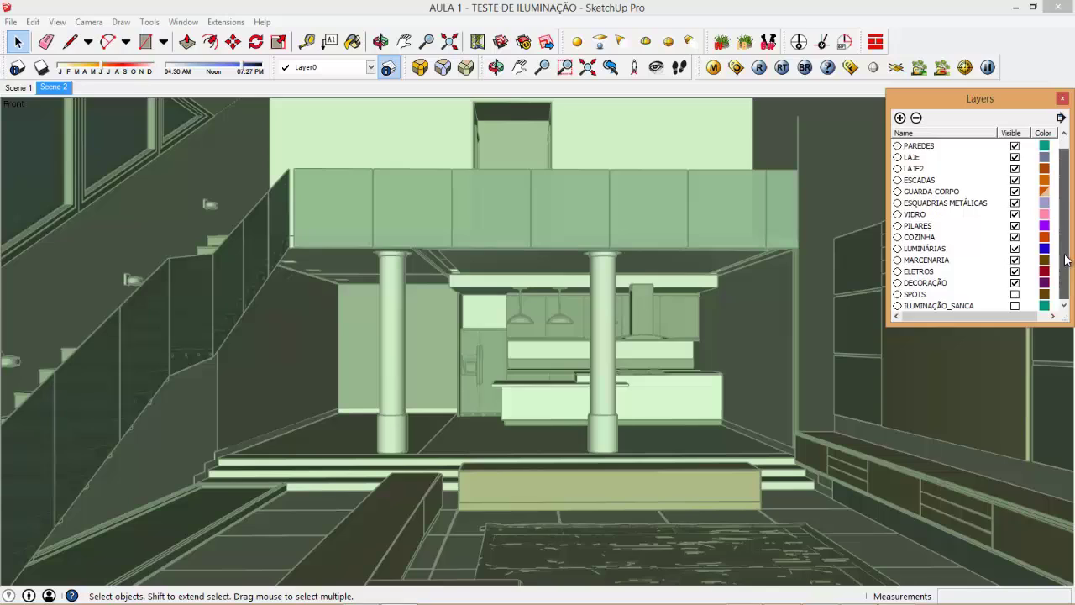
pyautogui.click(1015, 305)
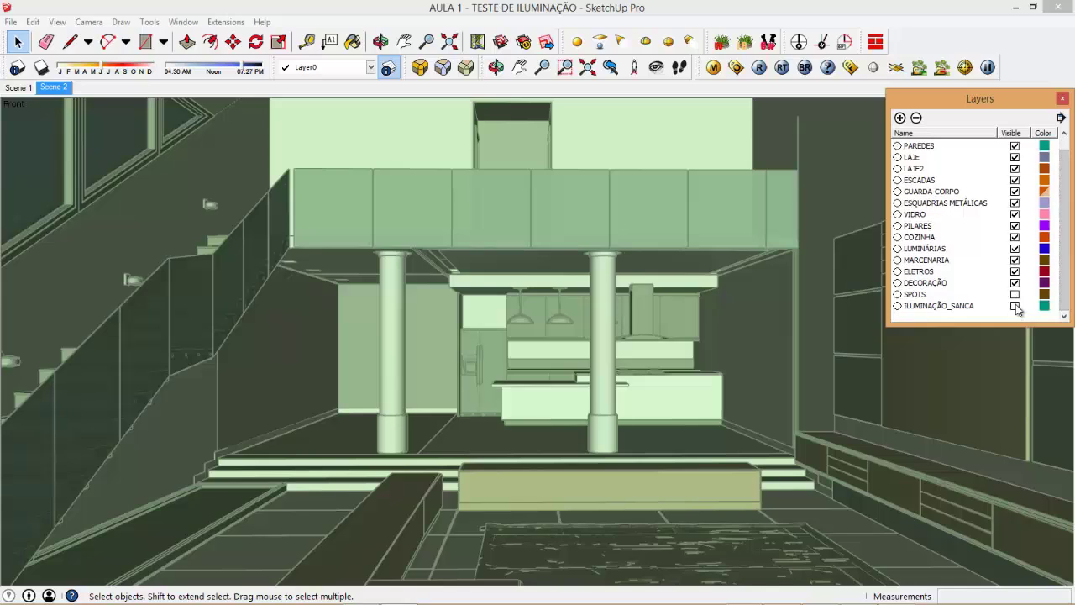
pyautogui.click(1062, 99)
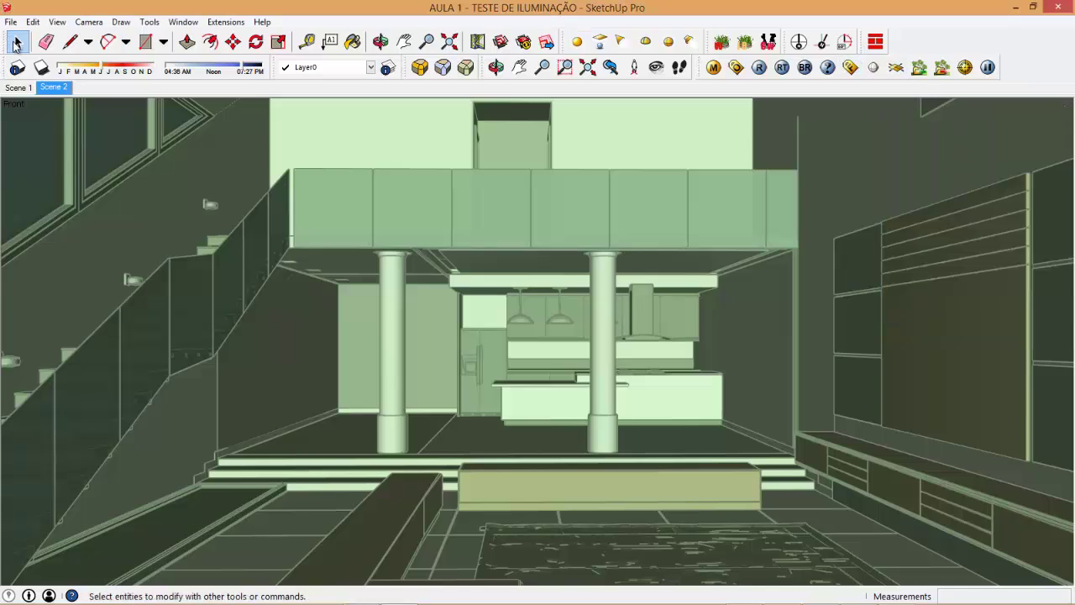
# Zoom in and select the ledge at the top of the wall
pyautogui.click(15, 43)
pyautogui.scroll(3, 526, 384)
pyautogui.scroll(3, 533, 349)
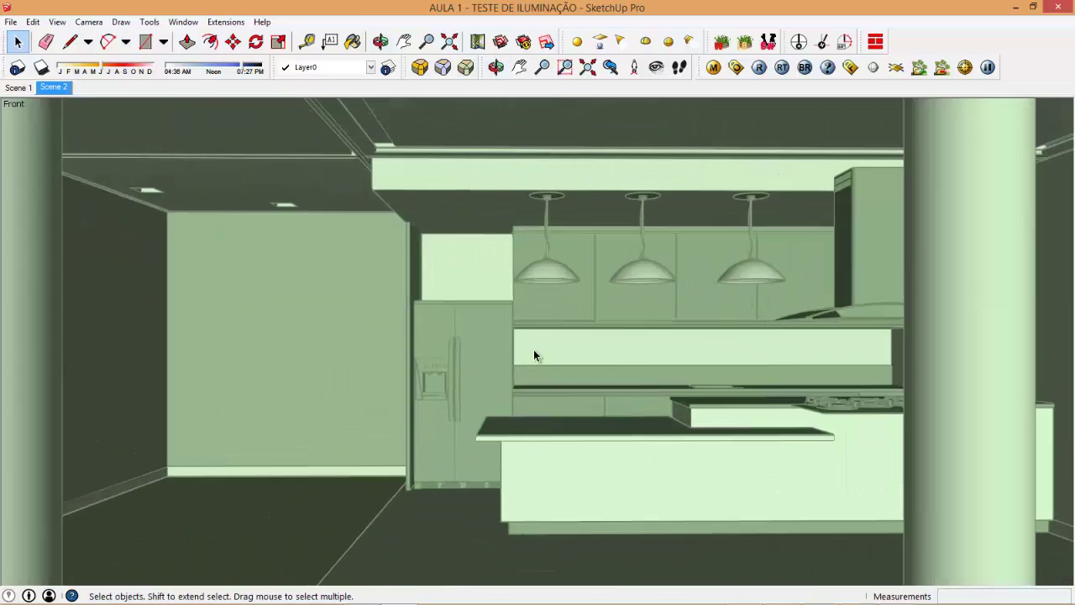
pyautogui.scroll(2, 533, 349)
pyautogui.scroll(2, 525, 336)
pyautogui.scroll(2, 551, 302)
pyautogui.scroll(2, 489, 249)
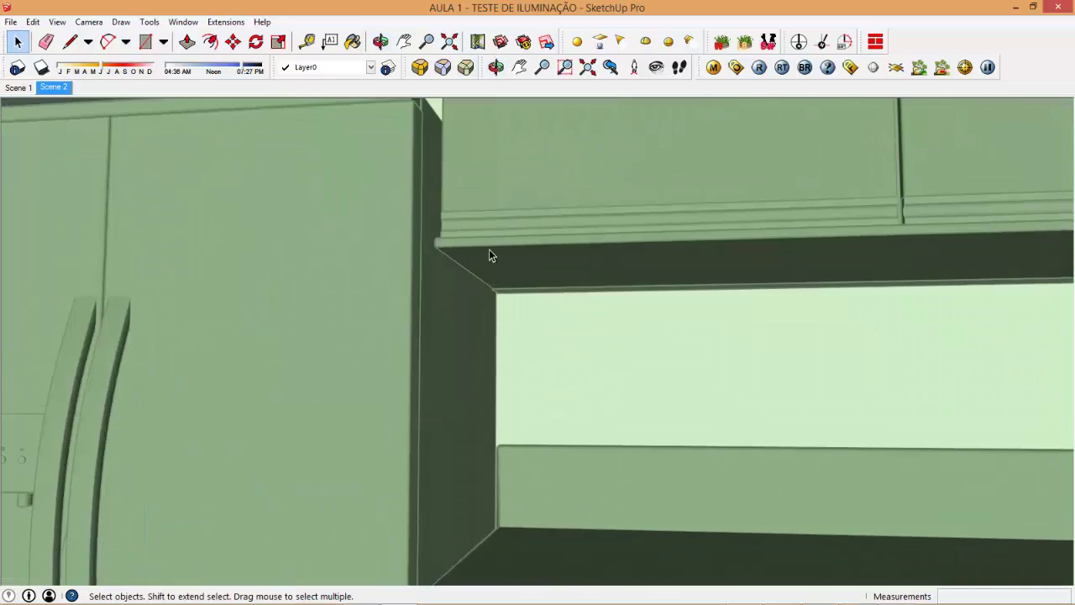
pyautogui.scroll(2, 470, 294)
pyautogui.scroll(-1, 388, 302)
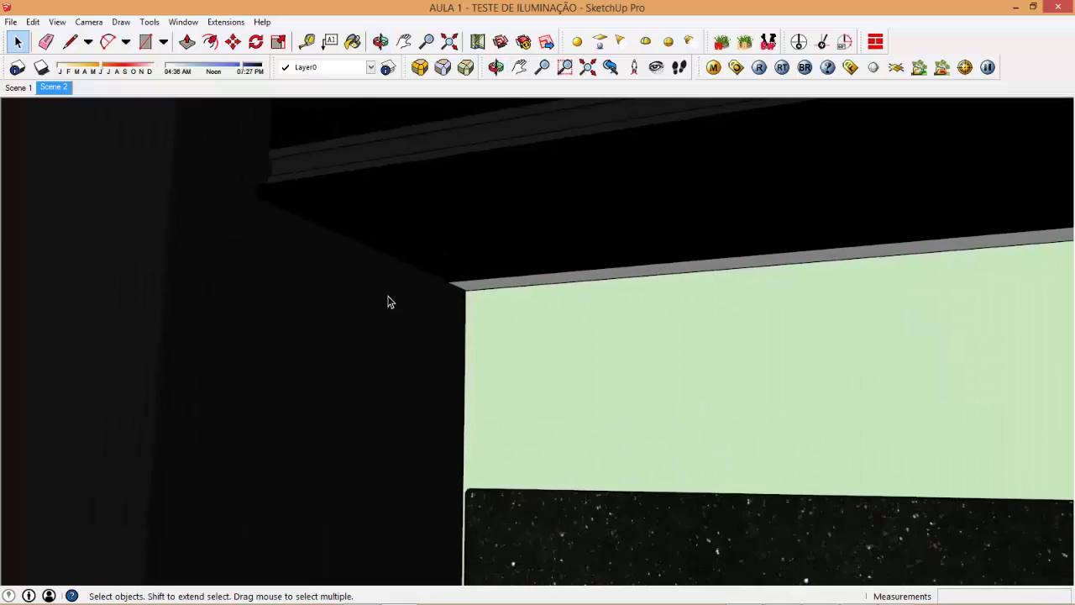
pyautogui.scroll(-2, 411, 300)
pyautogui.scroll(3, 471, 286)
pyautogui.scroll(2, 421, 275)
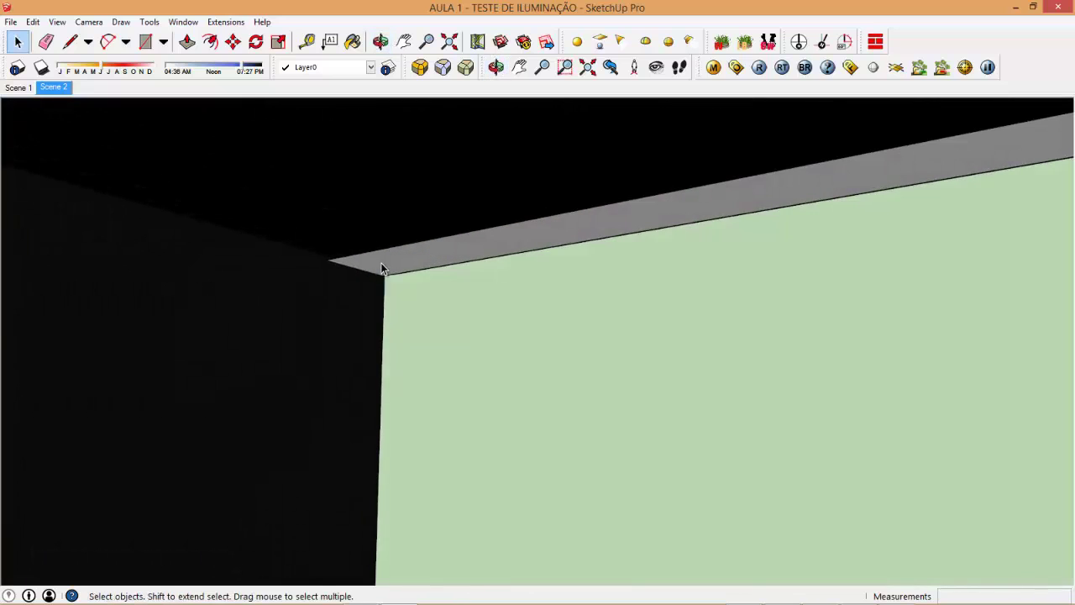
pyautogui.click(381, 267)
pyautogui.scroll(-2, 89, 364)
pyautogui.scroll(-2, 84, 367)
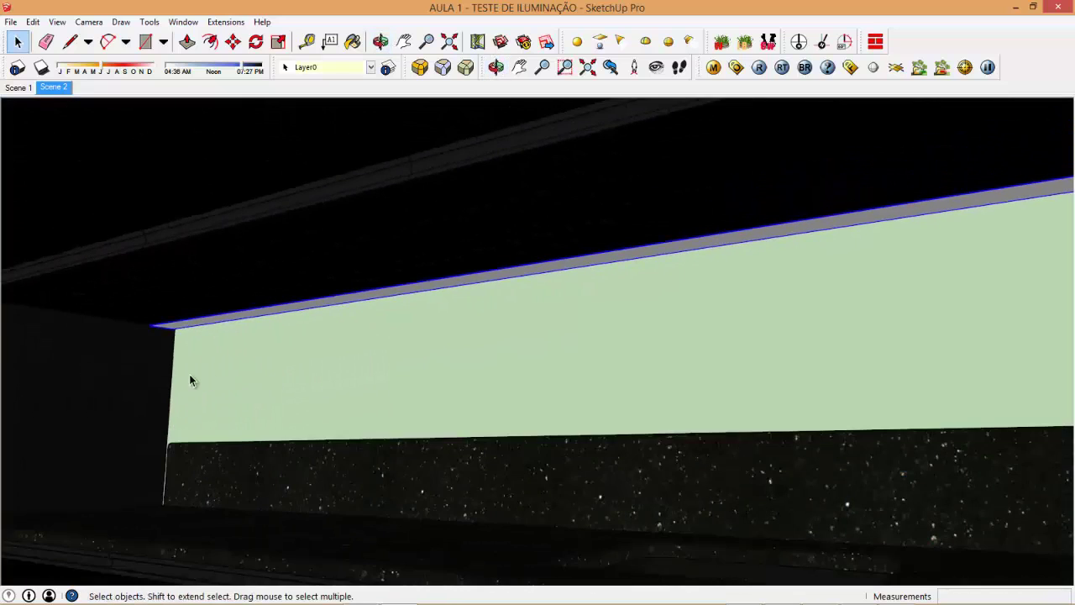
pyautogui.scroll(2, 113, 370)
pyautogui.scroll(1, 154, 281)
# Edit the ledge component and bring up the sanca light strip's options
pyautogui.rightClick(153, 278)
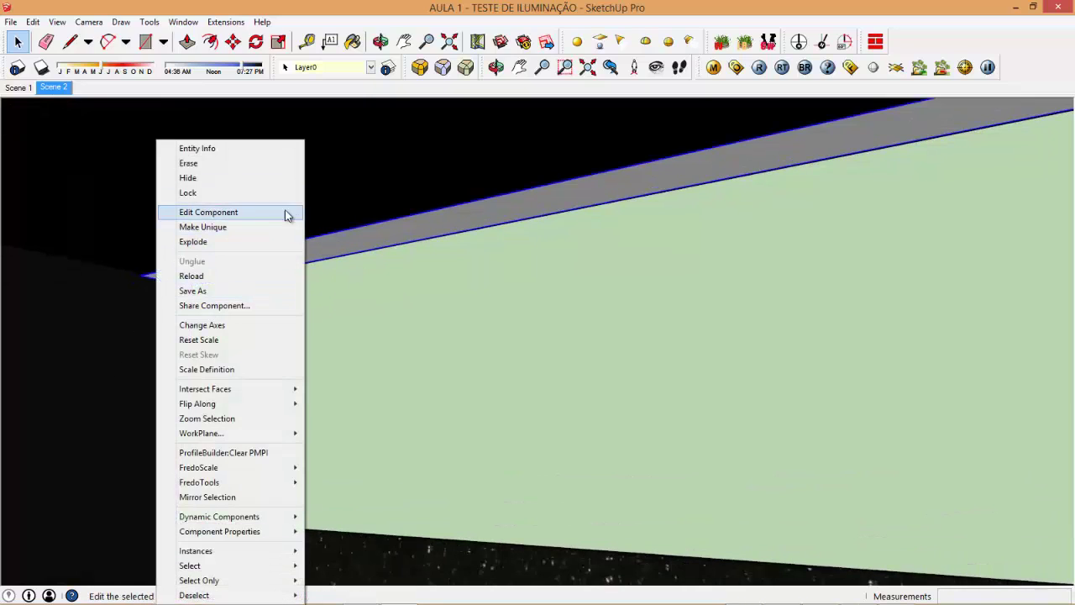
pyautogui.click(238, 213)
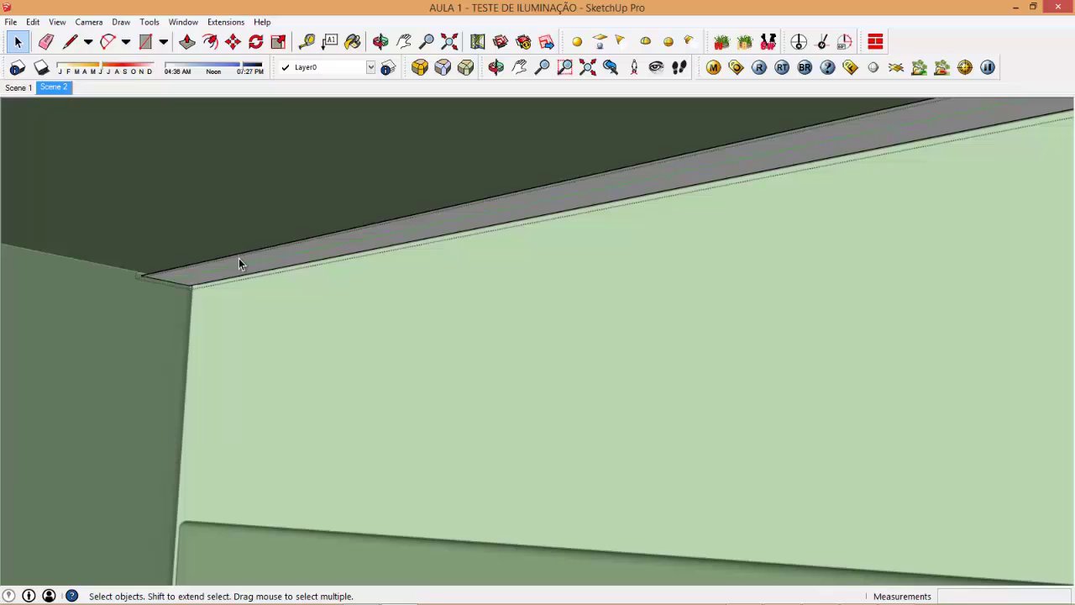
pyautogui.click(238, 263)
pyautogui.rightClick(239, 265)
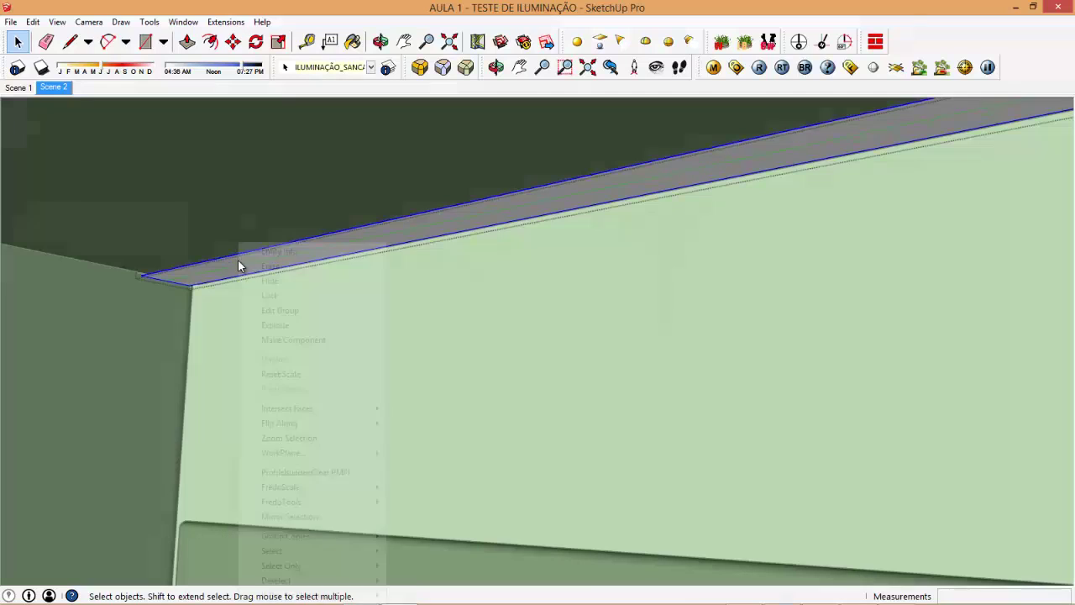
pyautogui.rightClick(216, 265)
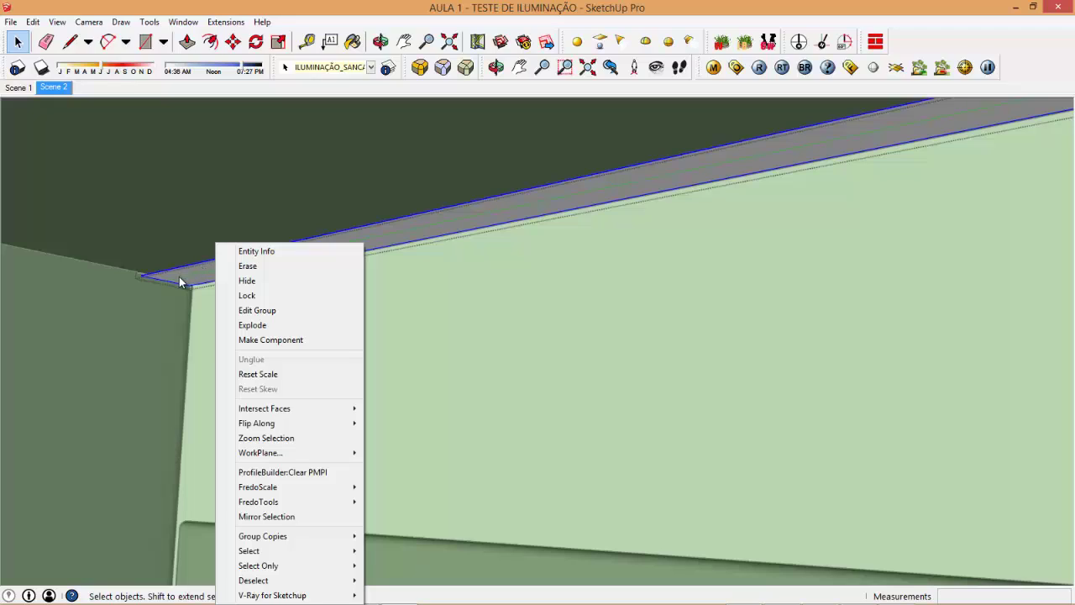
pyautogui.moveTo(277, 594)
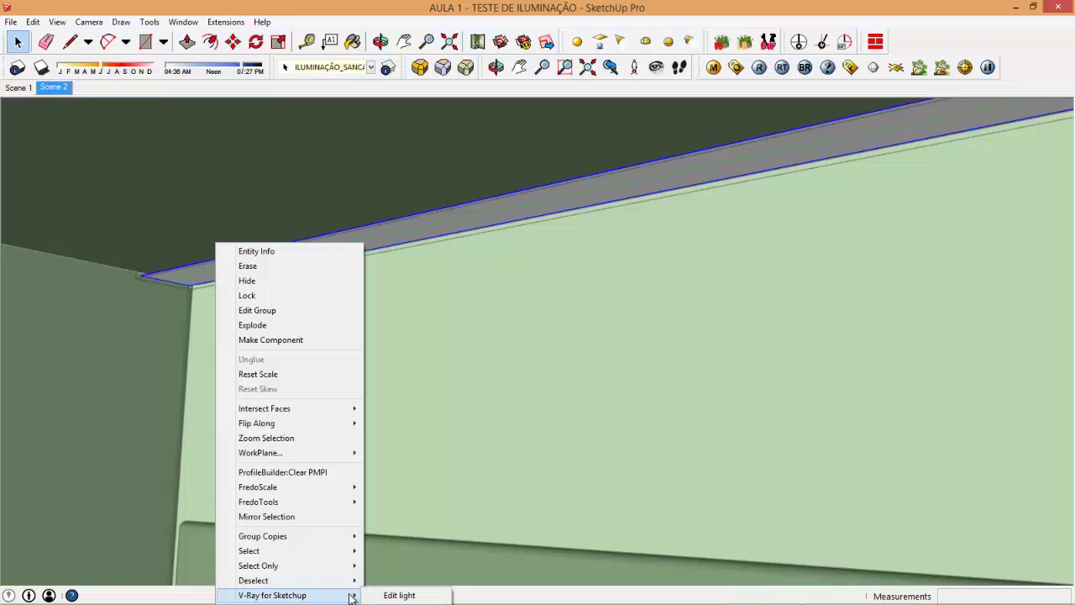
# Open the strip's V-Ray light editor and enlarge it to show more settings
pyautogui.click(375, 595)
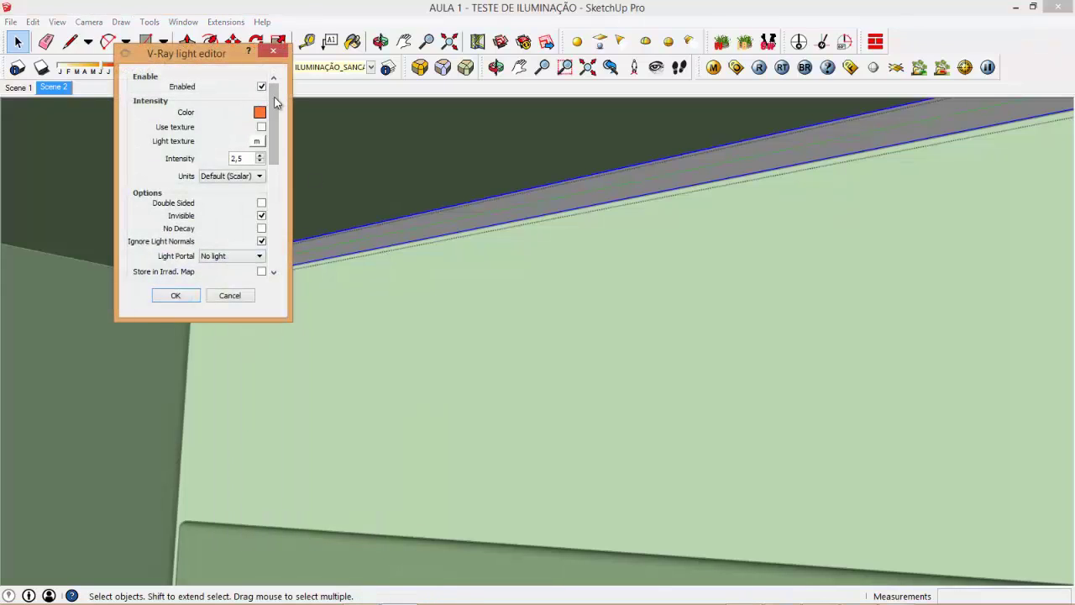
pyautogui.scroll(-2, 273, 117)
pyautogui.scroll(1, 271, 105)
pyautogui.scroll(1, 262, 89)
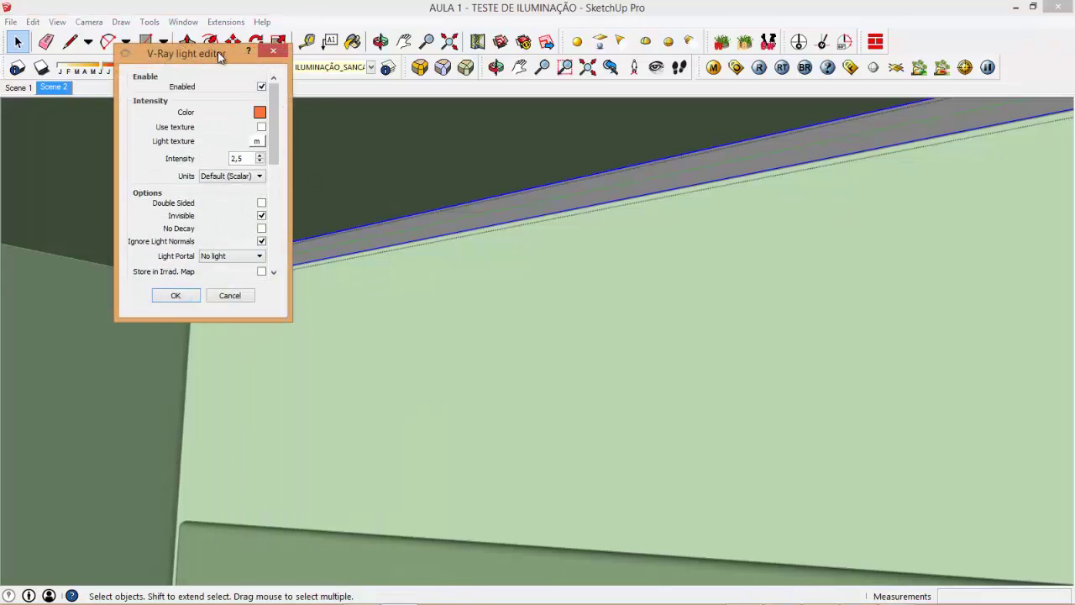
pyautogui.moveTo(202, 54); pyautogui.dragTo(283, 70)
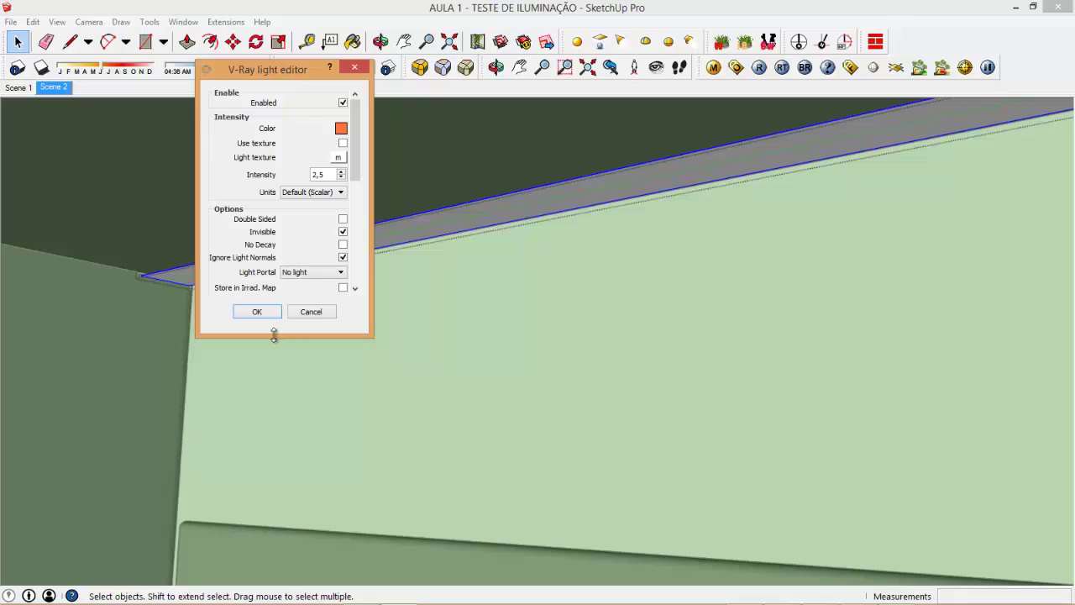
pyautogui.moveTo(274, 336); pyautogui.dragTo(273, 540)
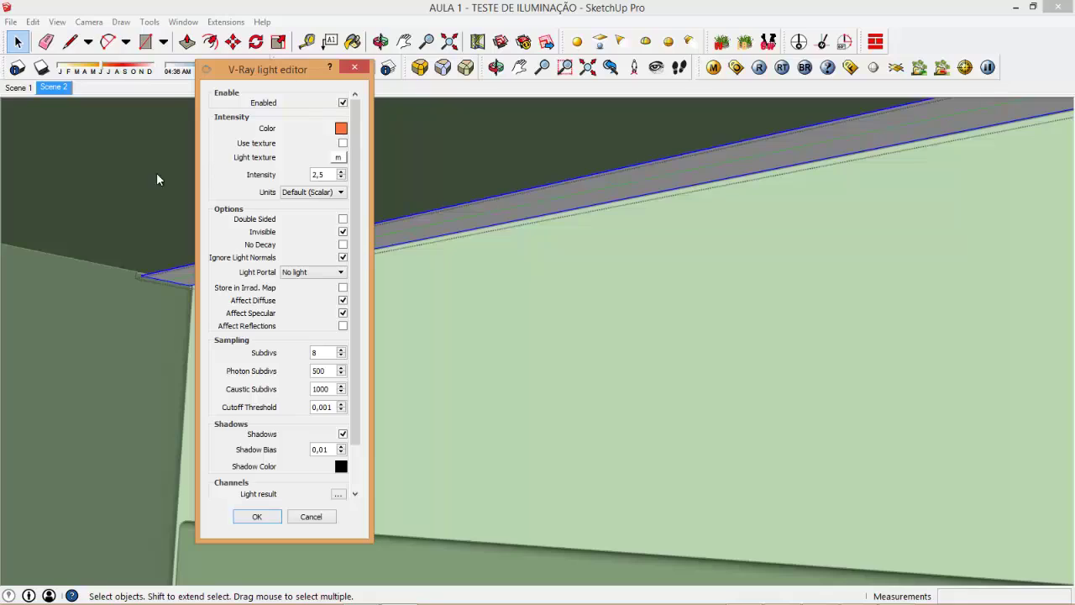
# Leave the light untextured and invisible after trying Double Sided
pyautogui.click(343, 143)
pyautogui.click(344, 143)
pyautogui.scroll(-3, 355, 146)
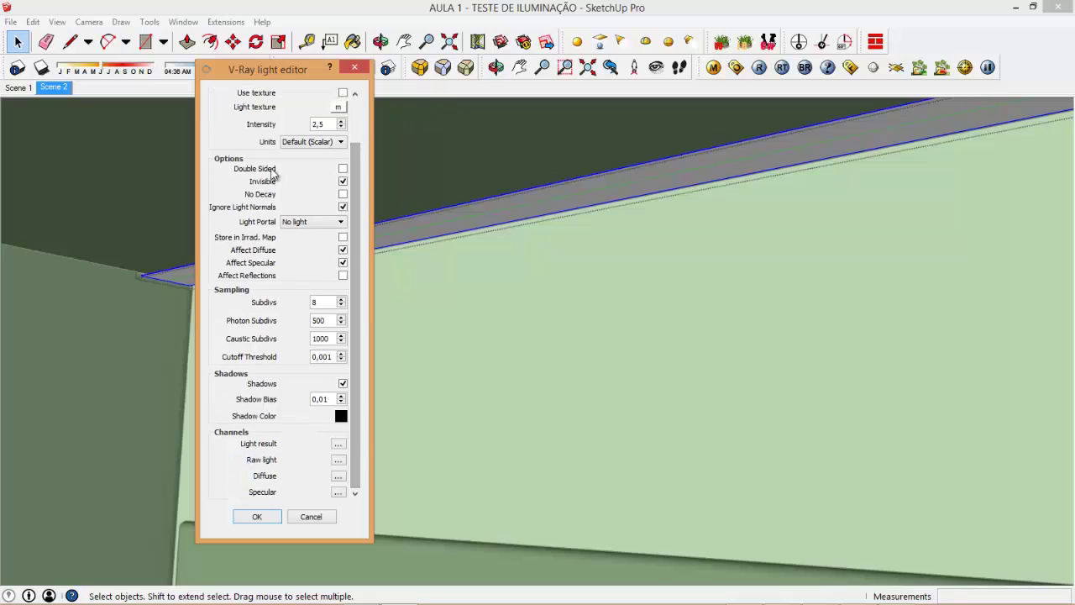
pyautogui.click(343, 169)
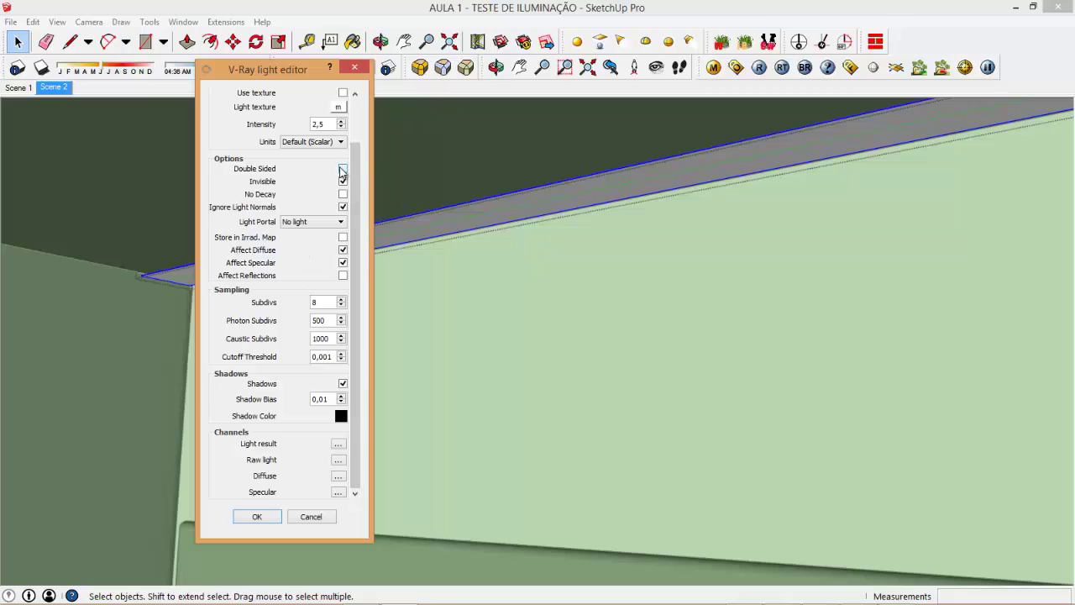
pyautogui.moveTo(353, 170); pyautogui.dragTo(360, 180)
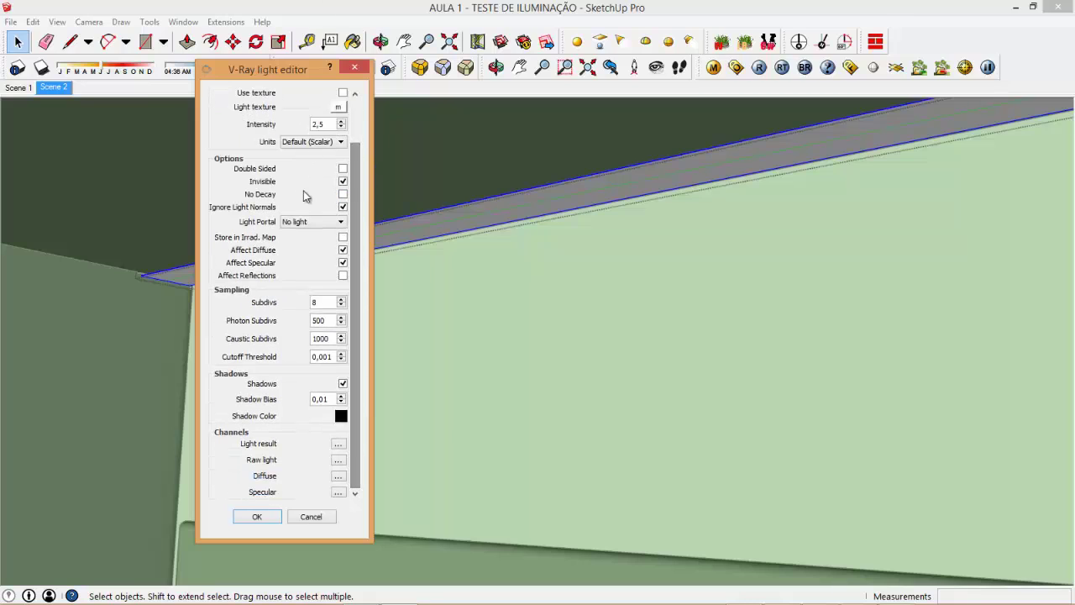
pyautogui.click(343, 181)
pyautogui.click(342, 181)
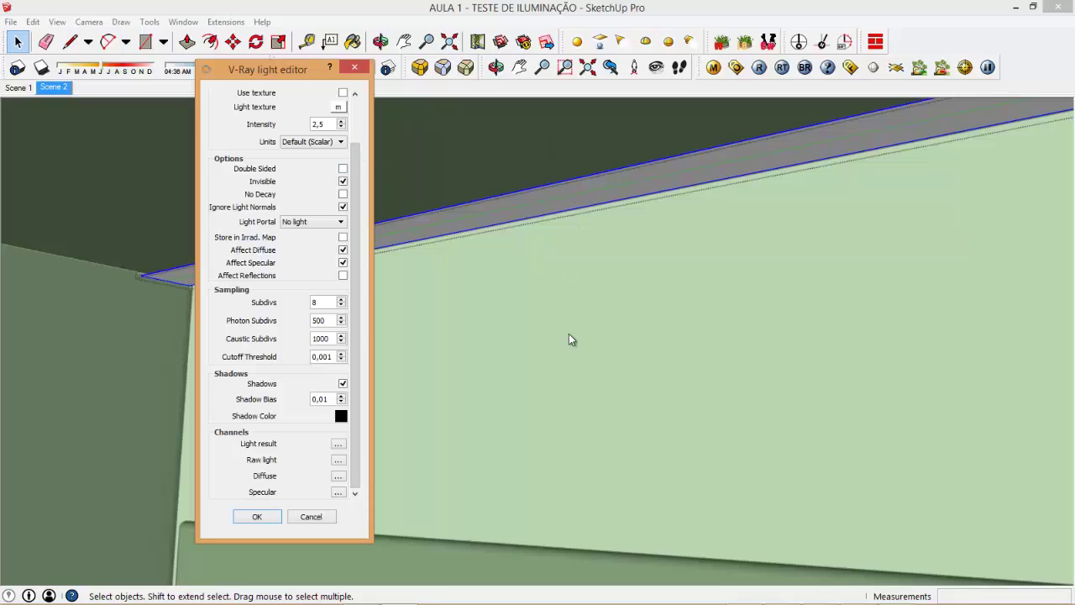
pyautogui.scroll(2, 357, 176)
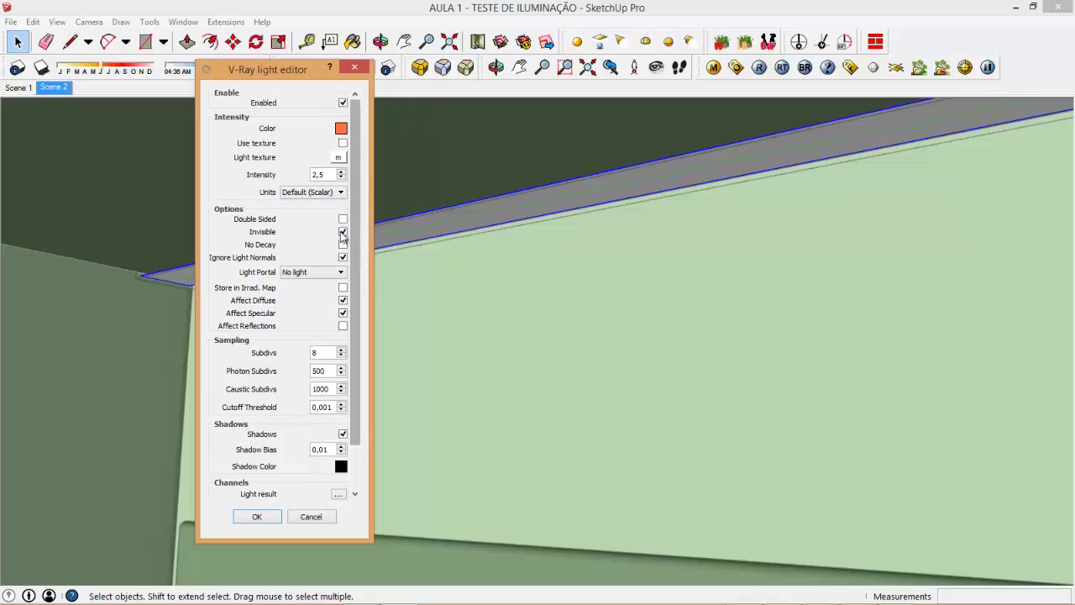
pyautogui.scroll(-1, 359, 165)
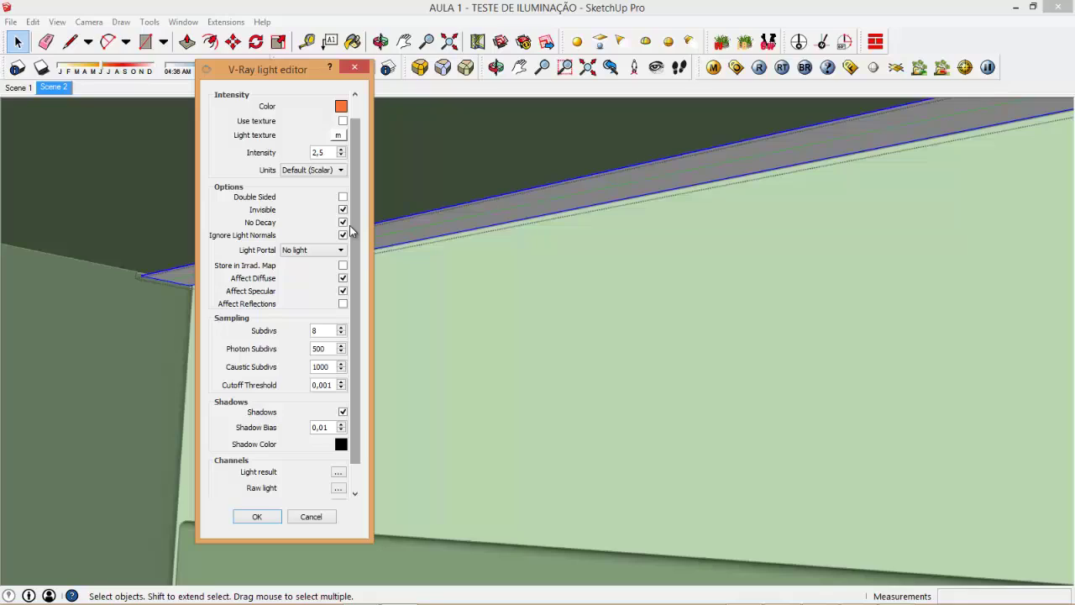
# Turn on No Decay for the sanca light and close the editor
pyautogui.click(343, 290)
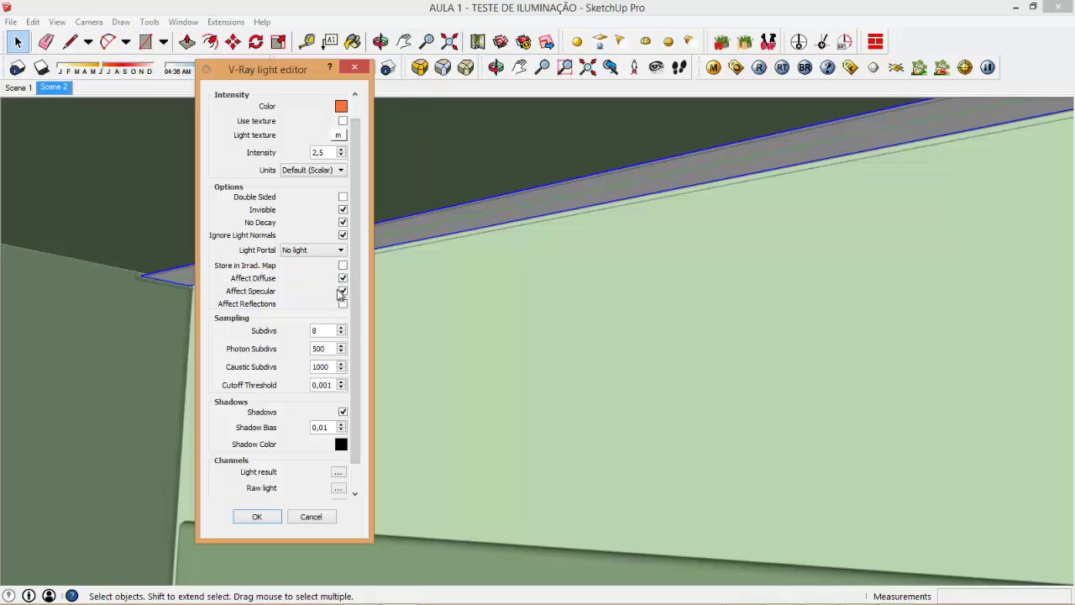
pyautogui.moveTo(354, 258); pyautogui.dragTo(353, 275)
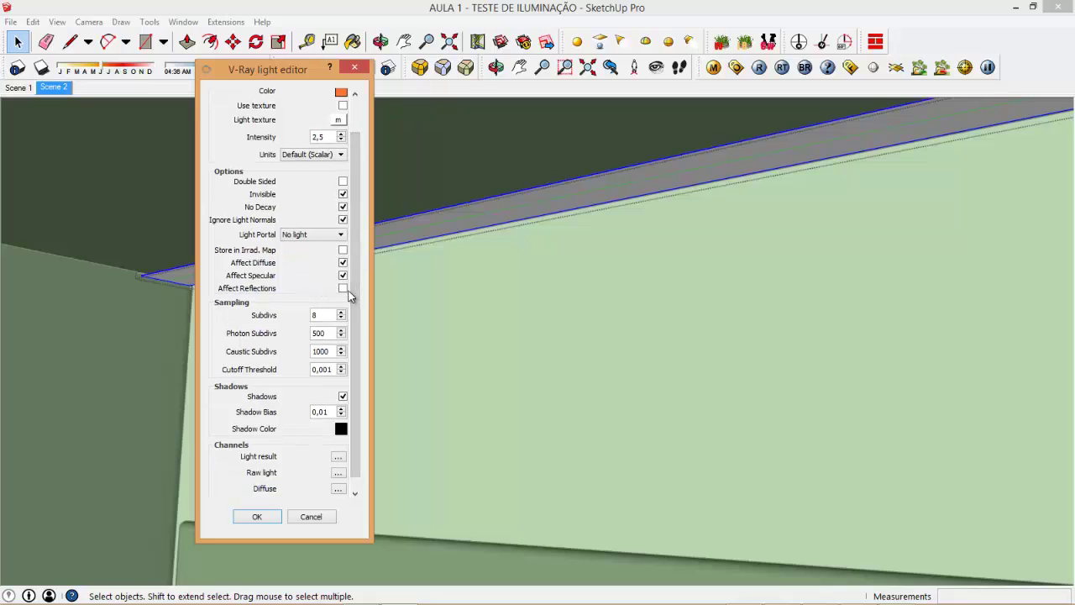
pyautogui.moveTo(350, 278); pyautogui.dragTo(350, 288)
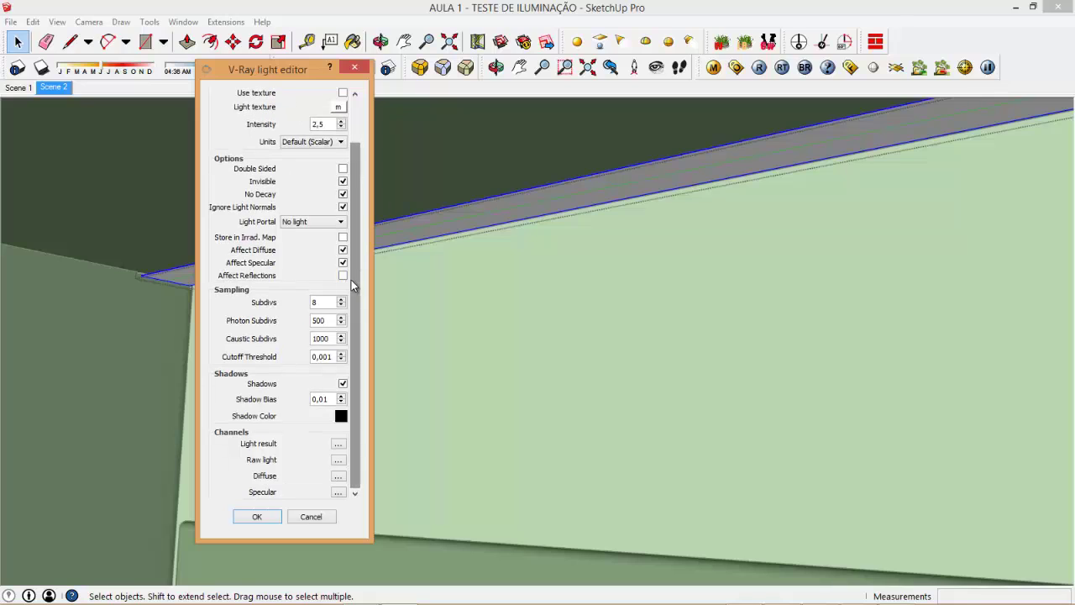
pyautogui.scroll(2, 349, 252)
pyautogui.scroll(-2, 351, 218)
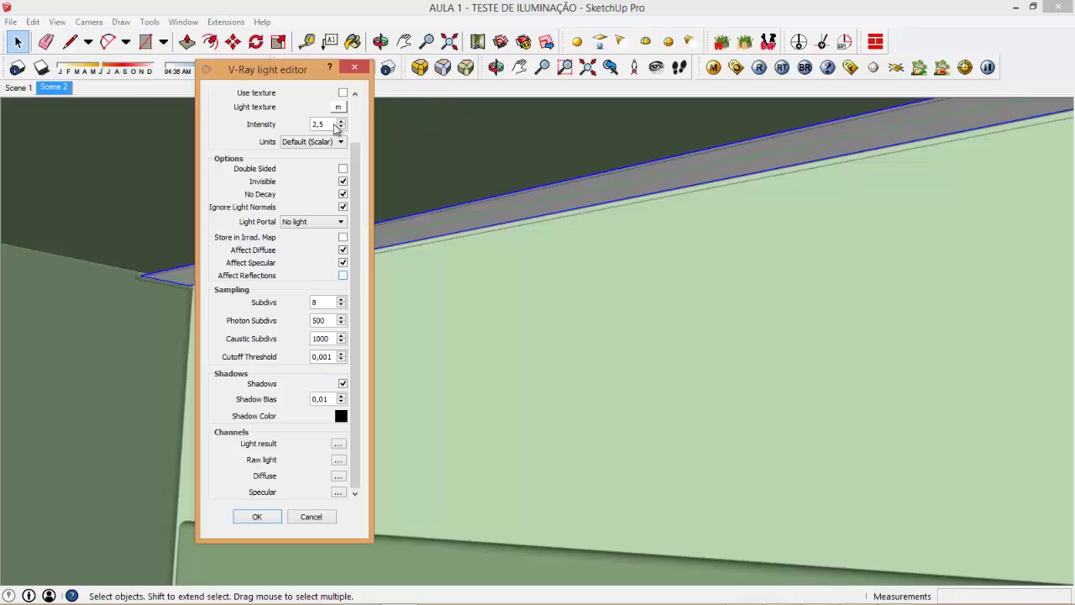
pyautogui.click(354, 67)
# Orbit to the cove ledge and open its strip's V-Ray light editor
pyautogui.scroll(-2, 546, 323)
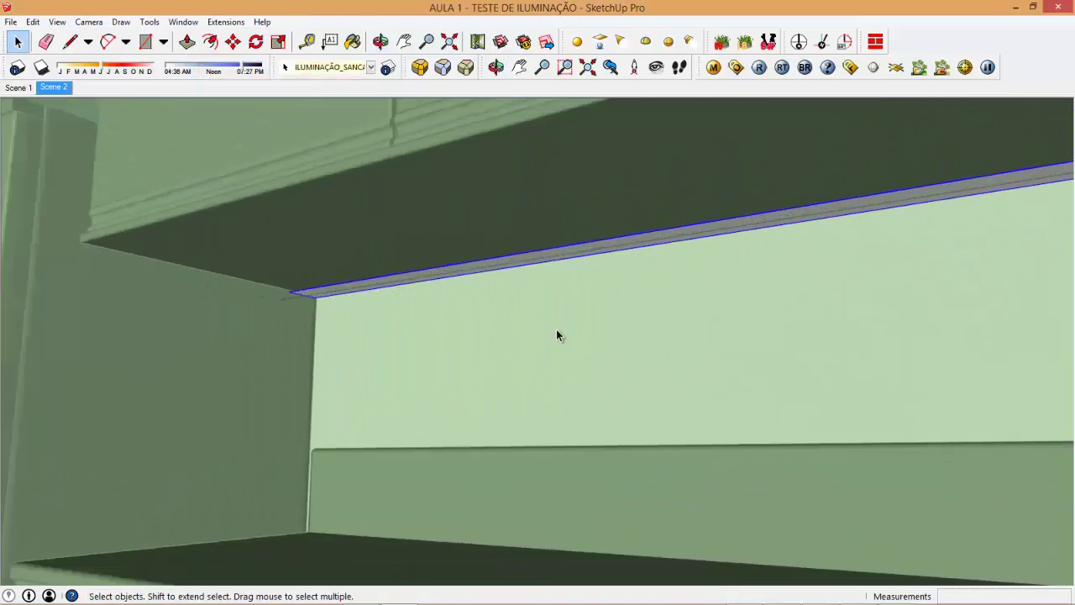
pyautogui.moveTo(559, 368)
pyautogui.mouseDown(button='middle')
pyautogui.moveTo(444, 361)
pyautogui.moveTo(389, 261)
pyautogui.mouseUp(button='middle')
pyautogui.scroll(2, 389, 261)
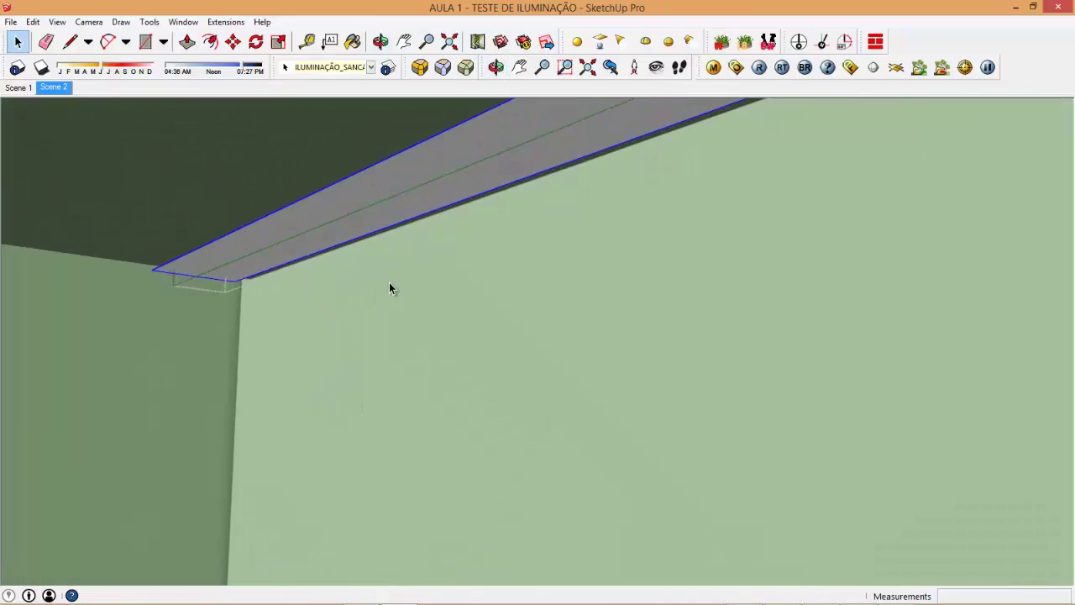
pyautogui.scroll(-2, 389, 285)
pyautogui.rightClick(499, 158)
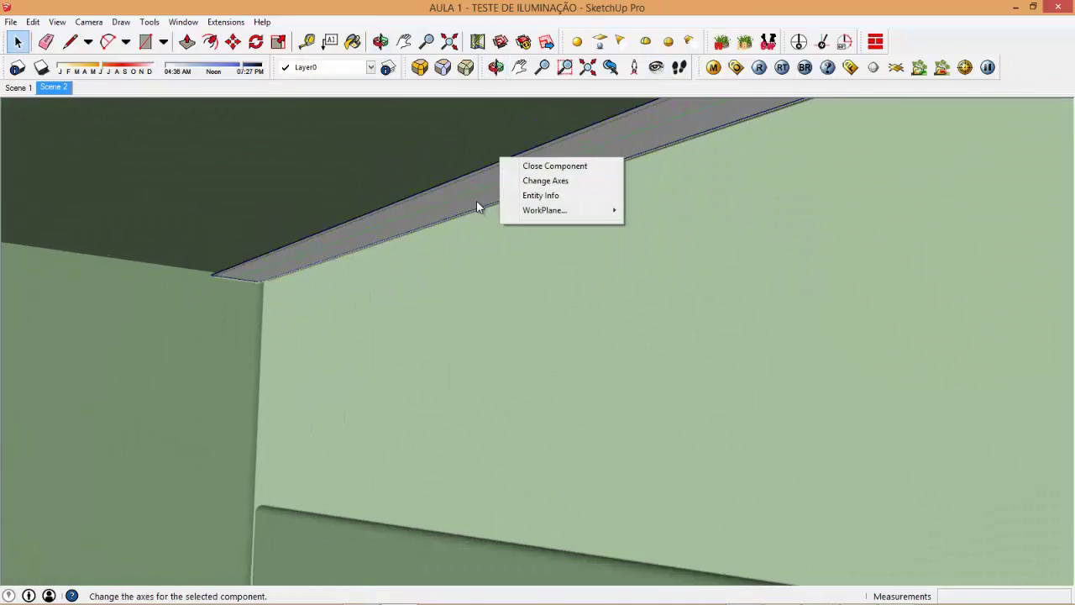
pyautogui.rightClick(476, 203)
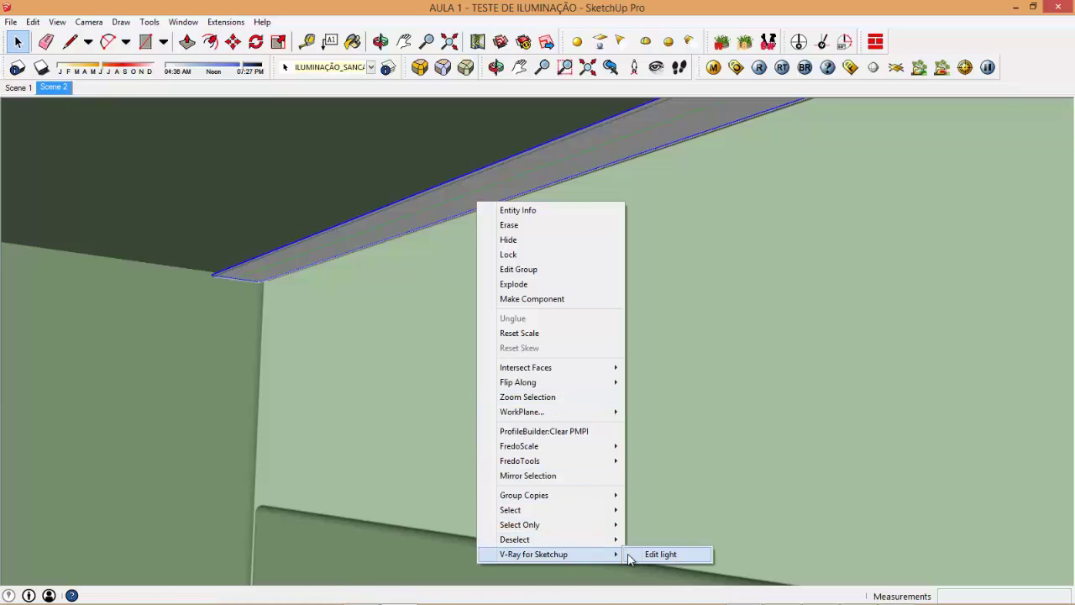
pyautogui.click(655, 555)
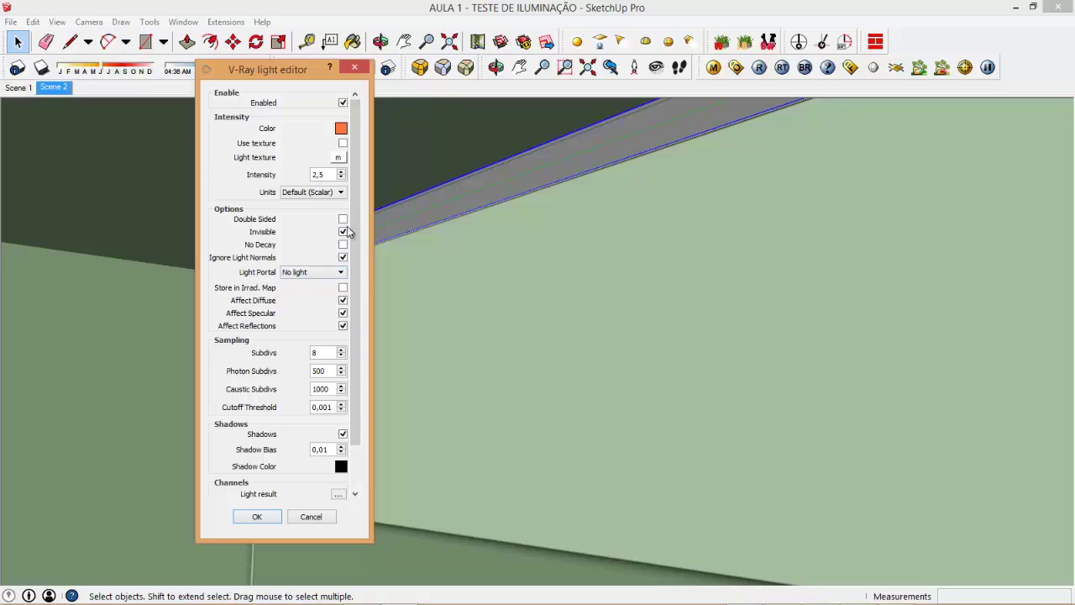
# Uncheck Affect Reflections and apply the cove light settings
pyautogui.moveTo(357, 250); pyautogui.dragTo(357, 298)
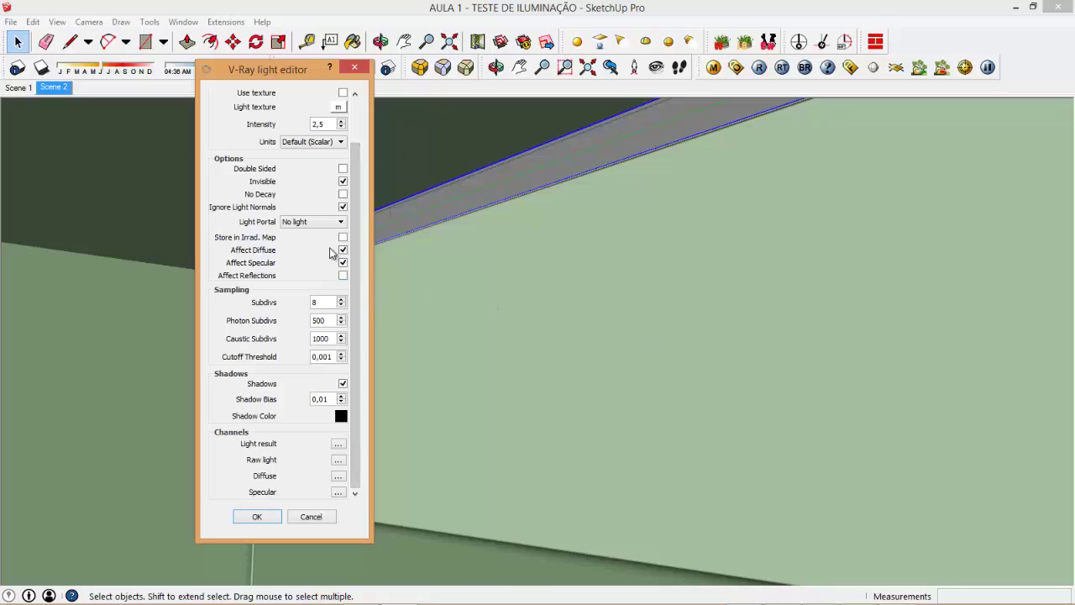
pyautogui.click(343, 384)
pyautogui.click(252, 516)
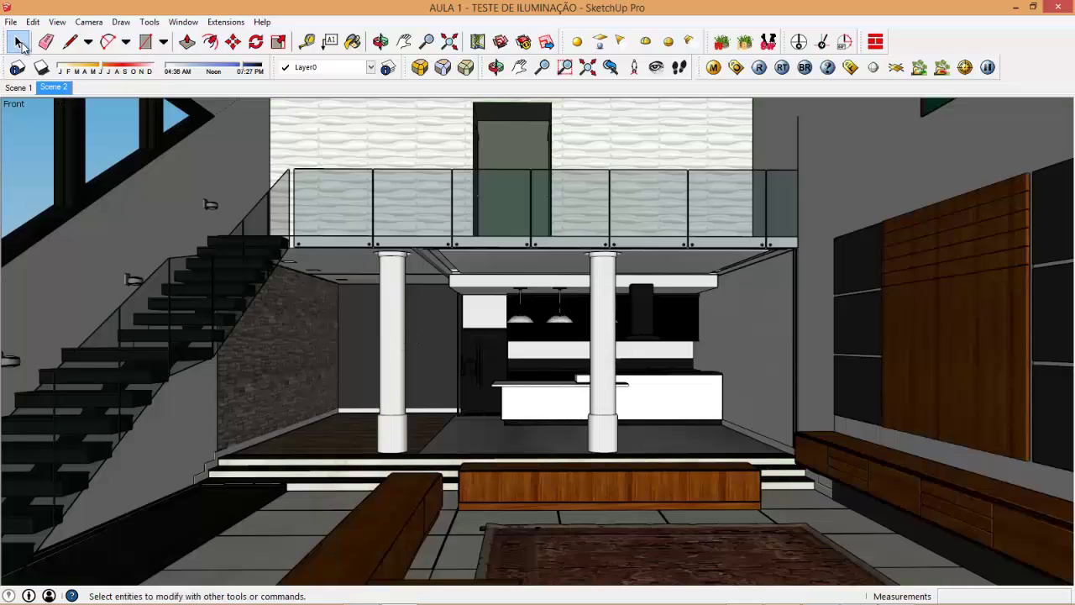
# Return to the fully textured Scene 2 living room view
pyautogui.click(897, 592)
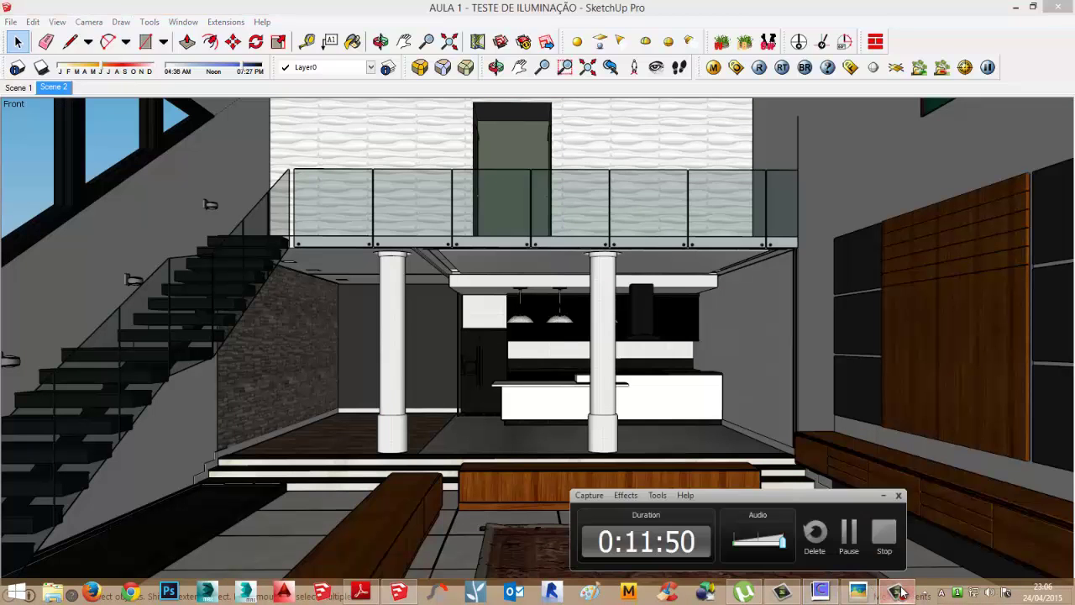